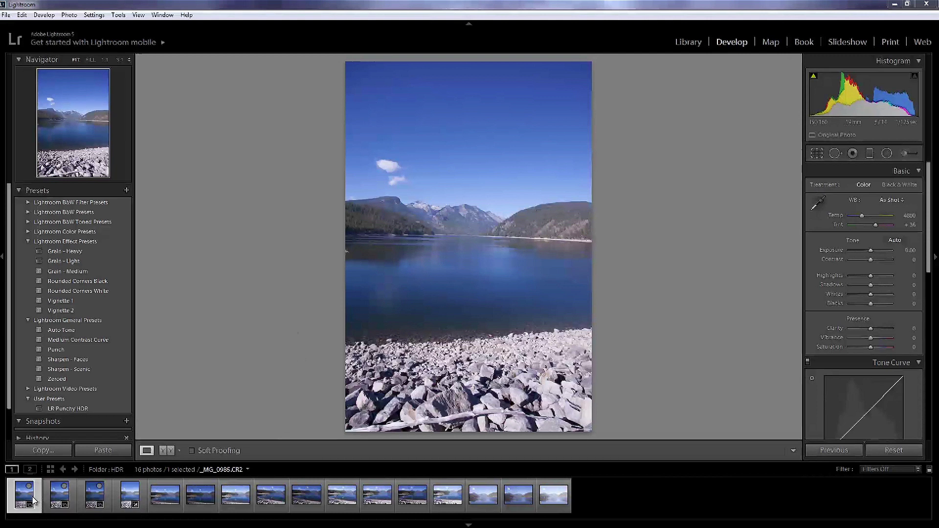
Review the lake exposures and remove the unwanted shot from the catalog only.
click(57, 500)
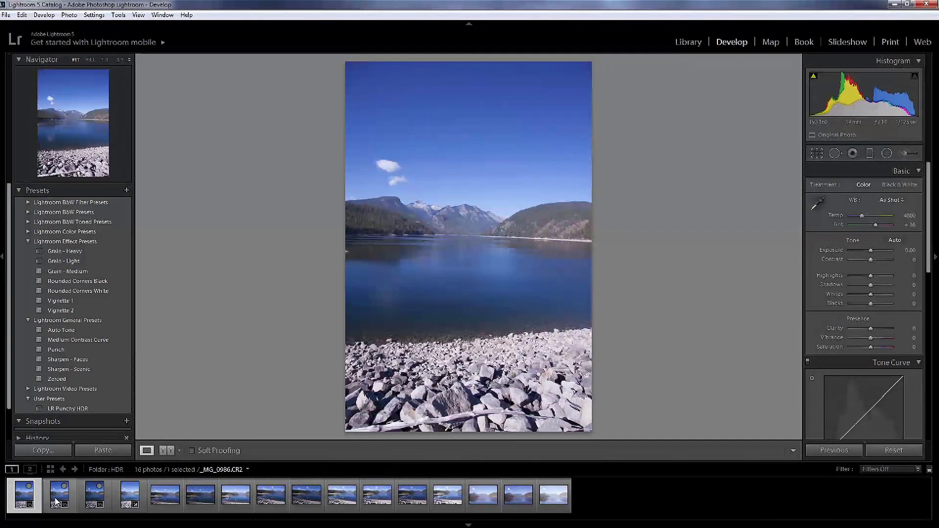
click(98, 499)
key(Left)
key(Left)
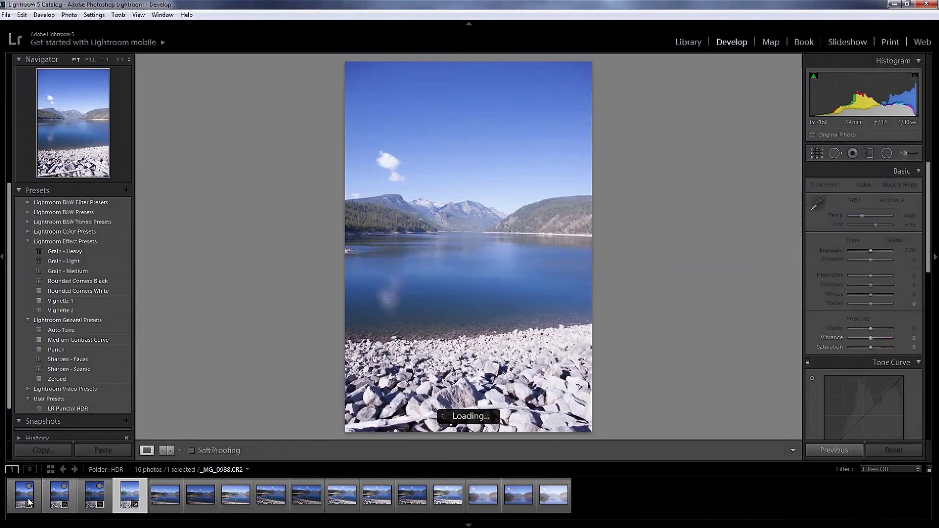
key(Delete)
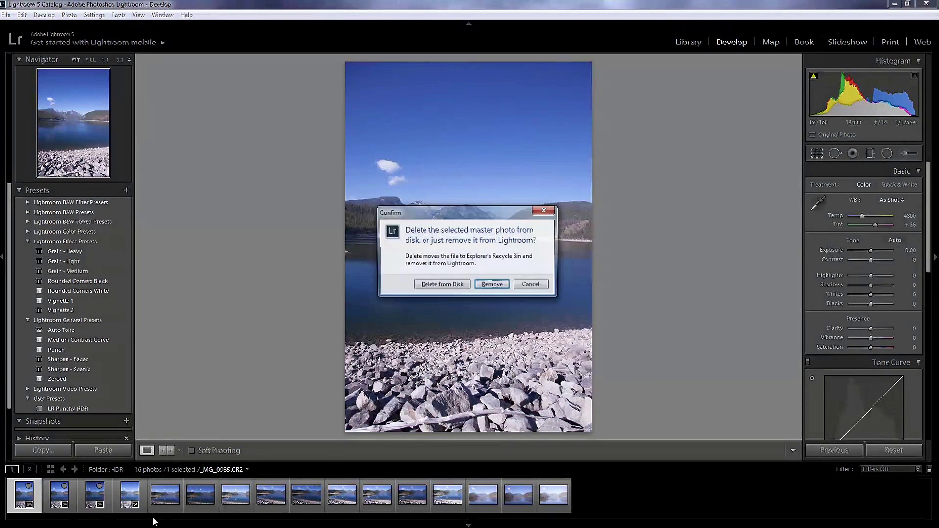
click(490, 285)
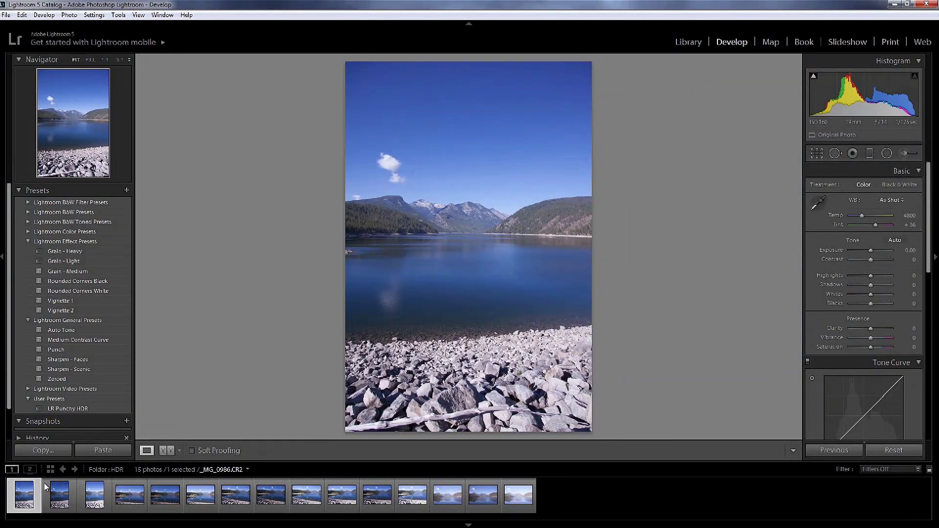
Compare the bright, dark and third exposures, then select all three bracketed shots through _MG_0988.CR2.
click(59, 501)
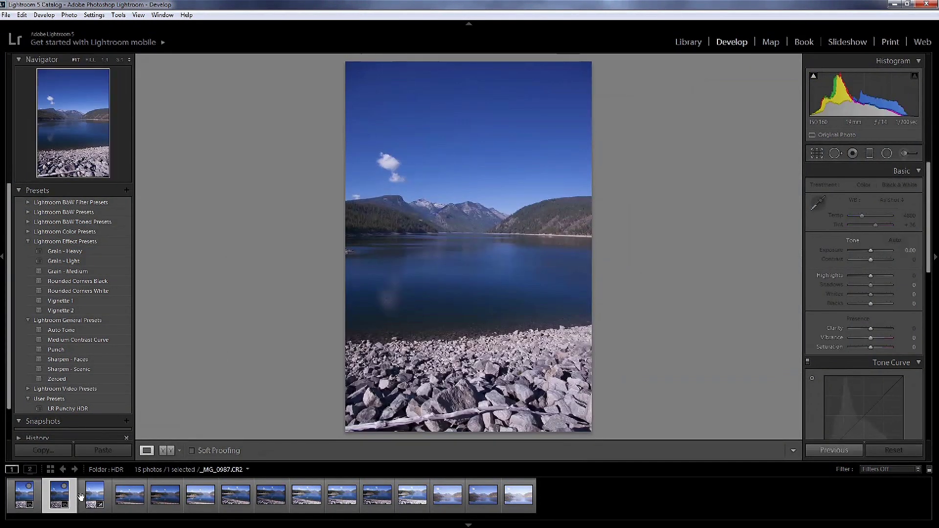
key(Right)
click(62, 500)
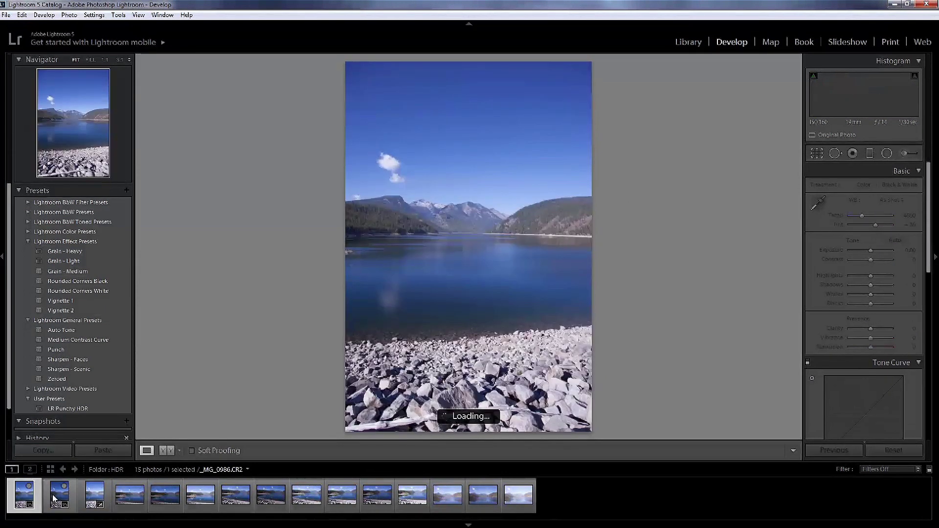
click(95, 495)
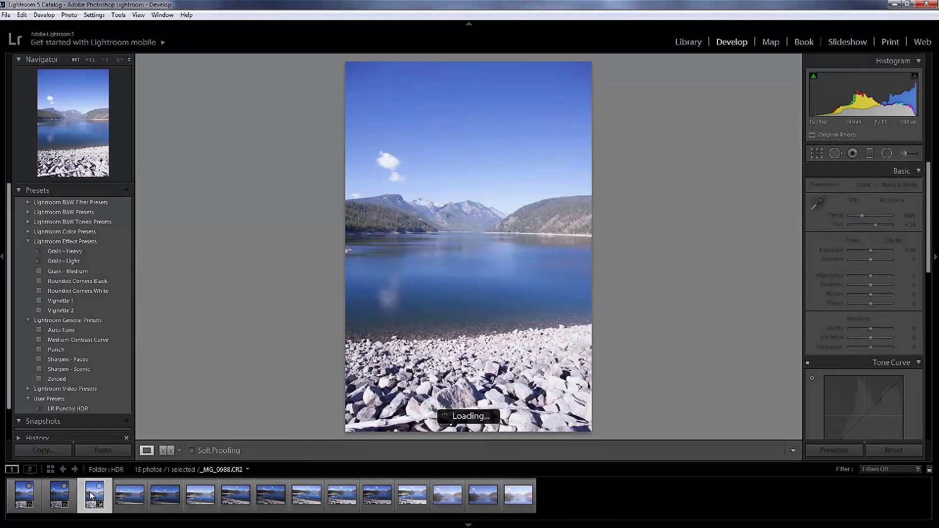
click(60, 495)
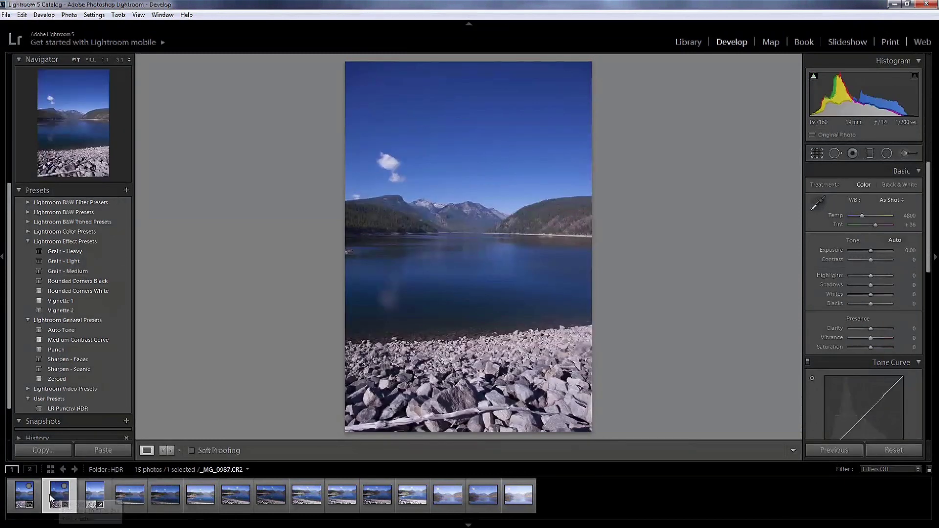
click(38, 497)
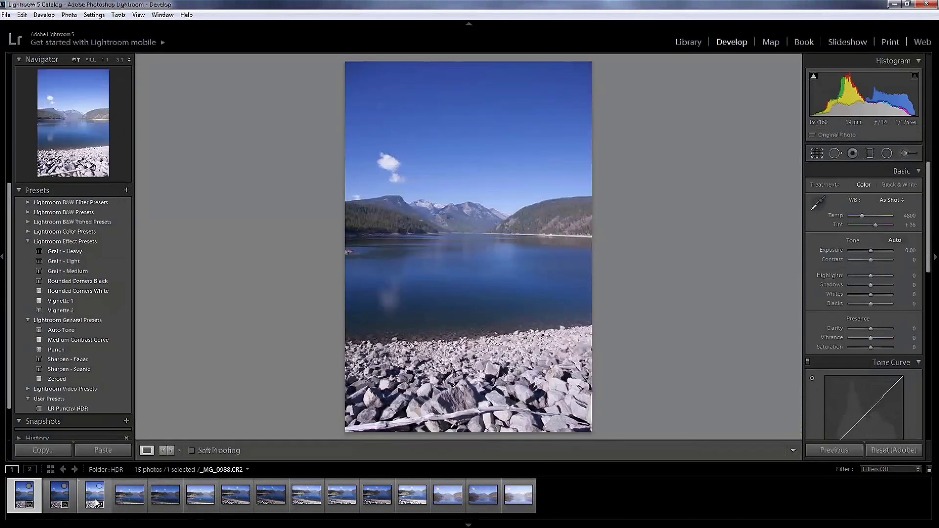
shift+click(94, 495)
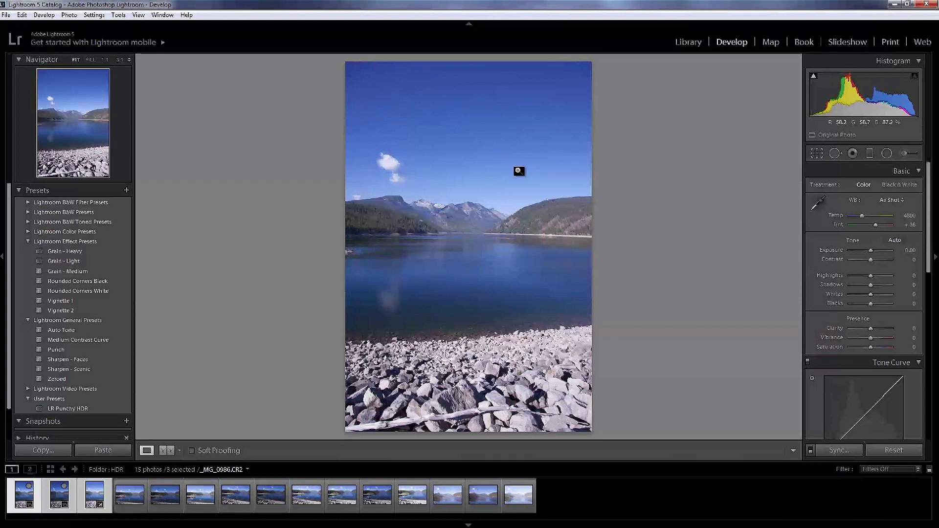
Export the three selected bracketed lake exposures to HDR Efex Pro 2 from the filmstrip.
click(96, 491)
right_click(96, 491)
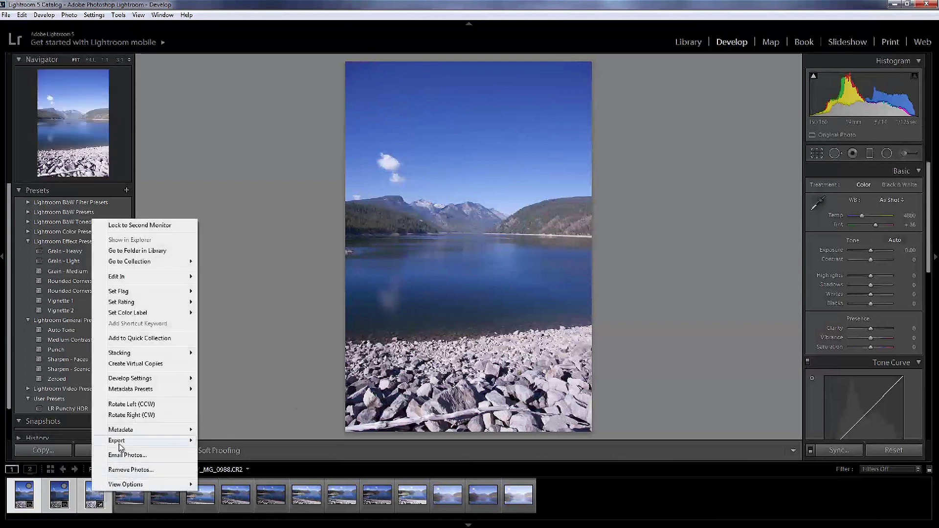
mouse_move(119, 443)
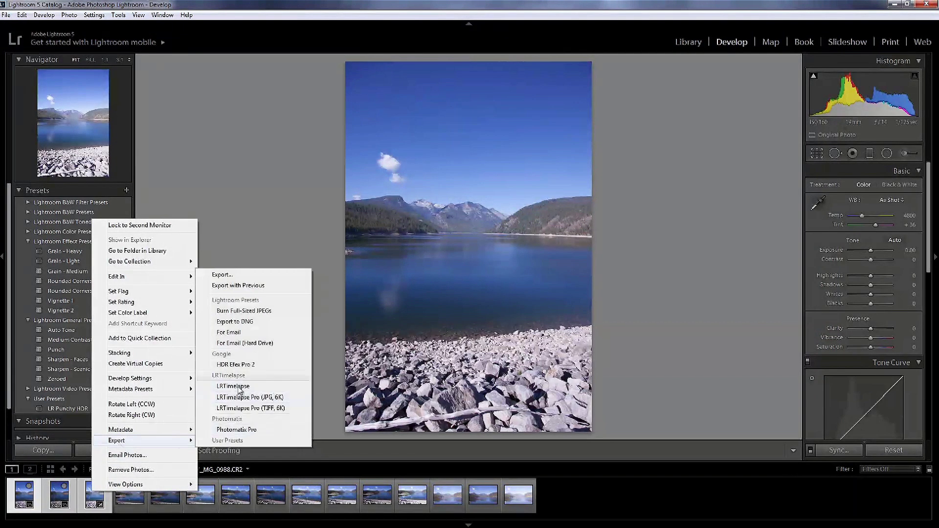
click(272, 368)
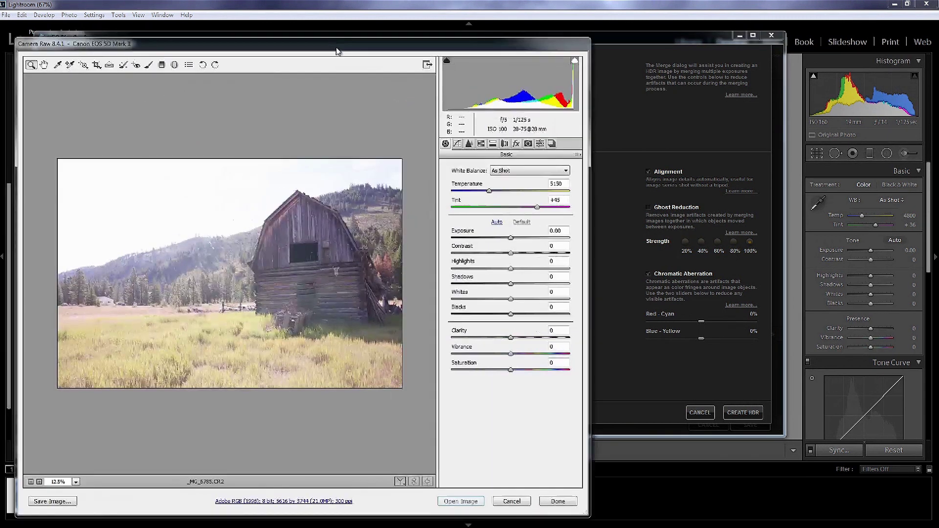
Move the Camera Raw window aside and zoom to 400% on the barn roof edge.
drag(335, 46, 483, 35)
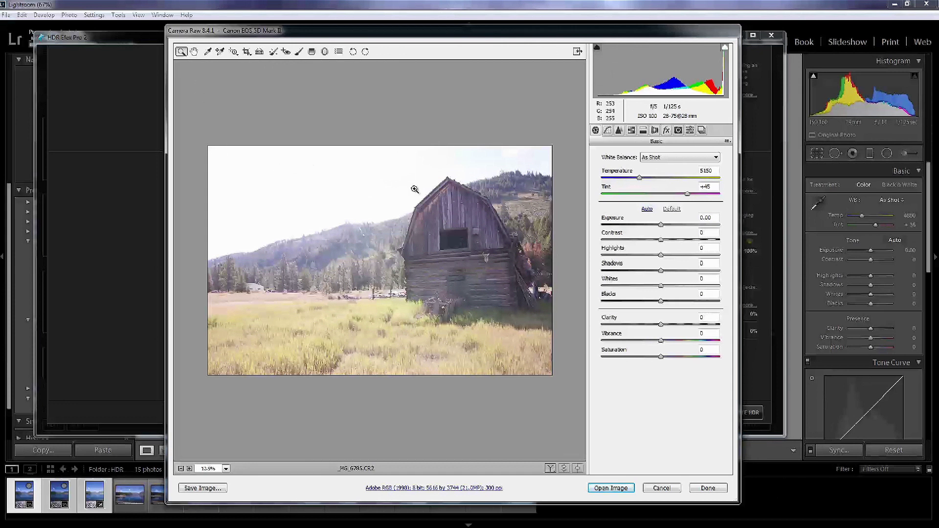
click(447, 192)
click(264, 274)
click(263, 264)
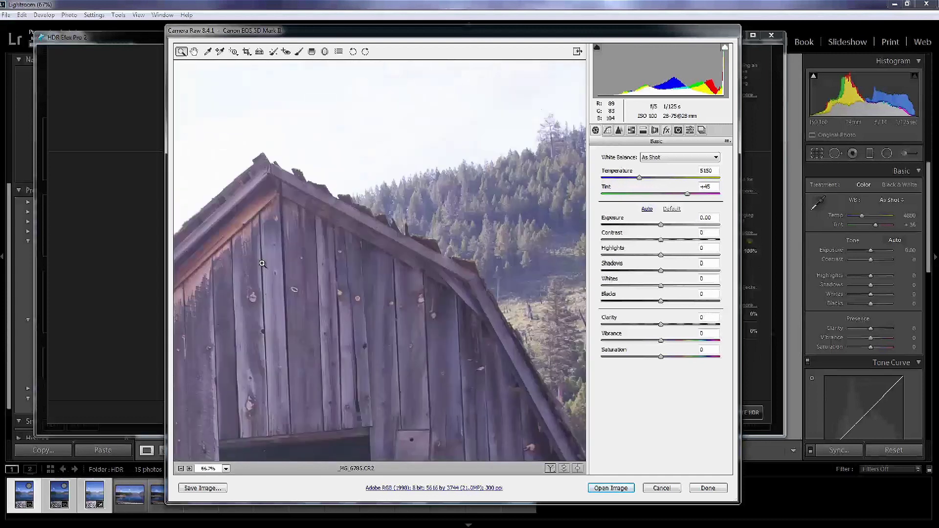
click(274, 259)
click(323, 250)
click(328, 250)
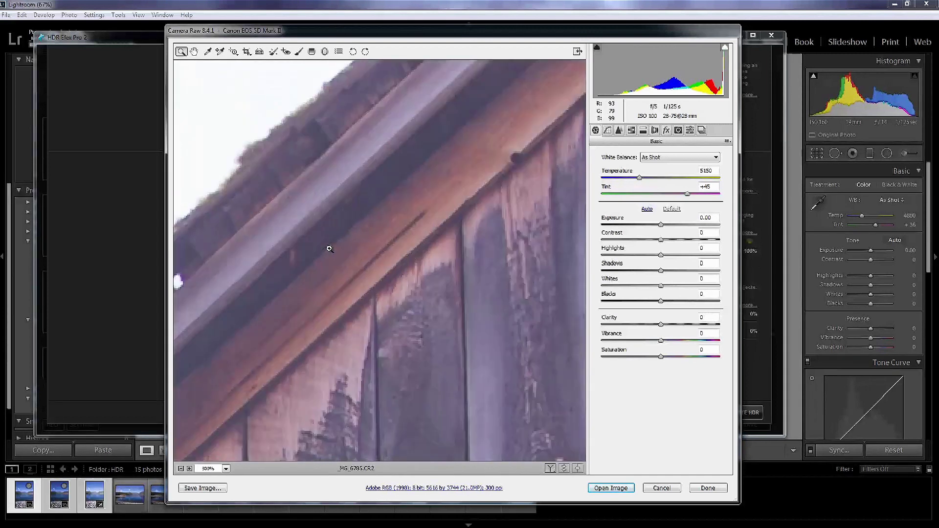
click(328, 248)
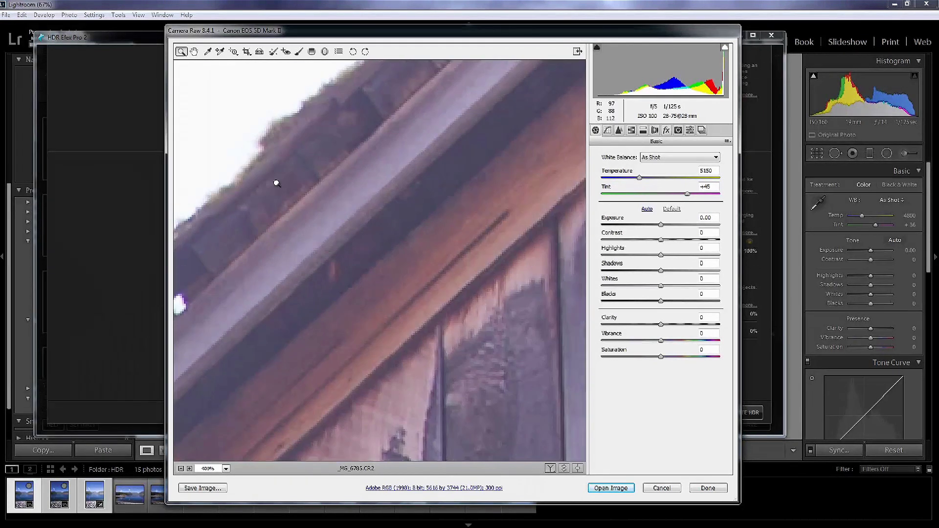
Pan the magnified roof edges against sky and trees to check for purple fringing.
click(194, 51)
drag(390, 140, 325, 369)
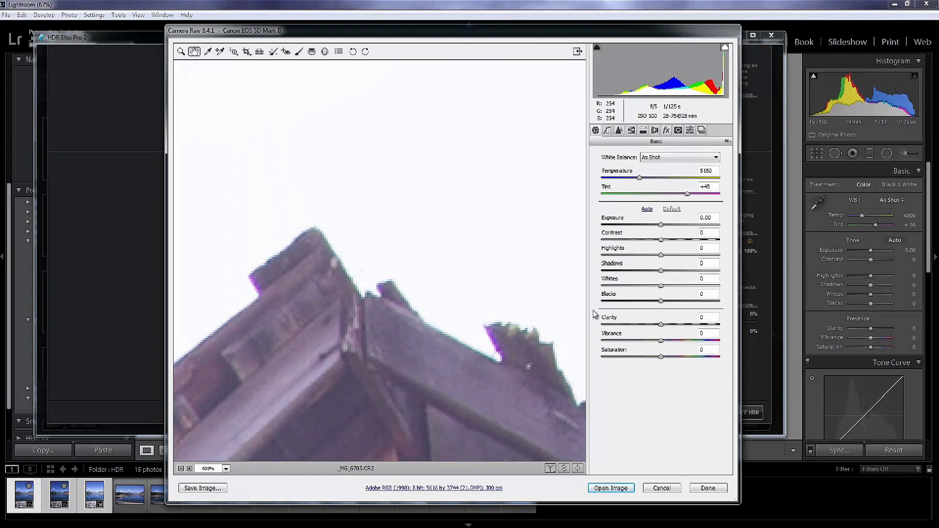
drag(560, 308, 335, 207)
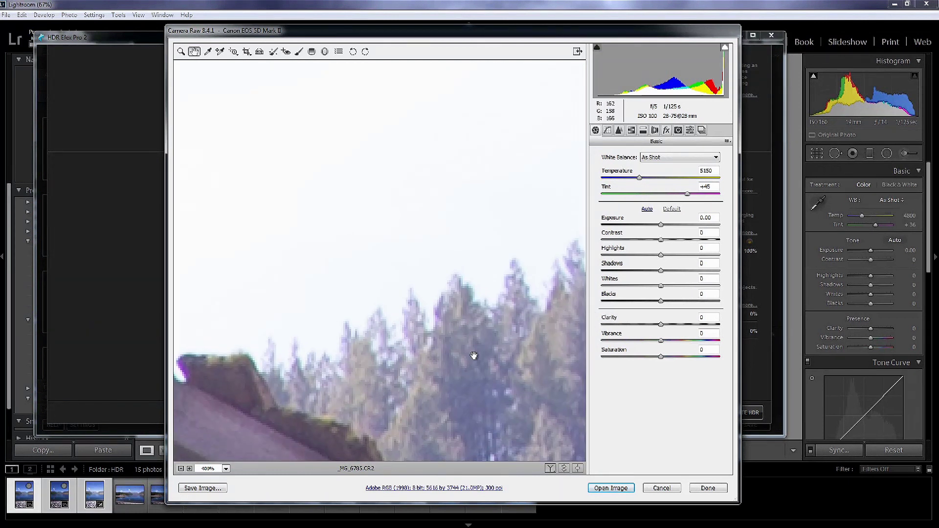
drag(504, 319, 361, 279)
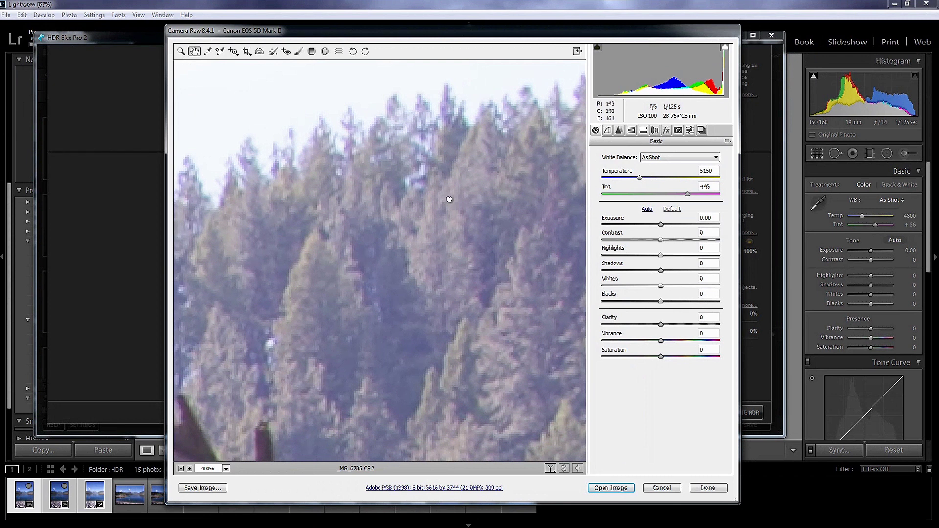
drag(446, 201, 403, 361)
drag(216, 346, 452, 377)
drag(289, 243, 434, 330)
drag(488, 263, 493, 243)
drag(384, 218, 342, 204)
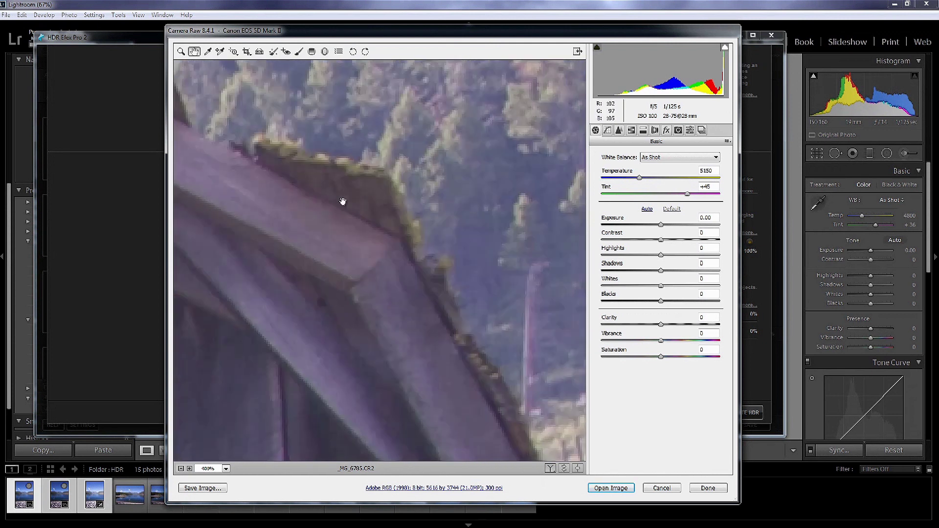
drag(518, 393, 397, 355)
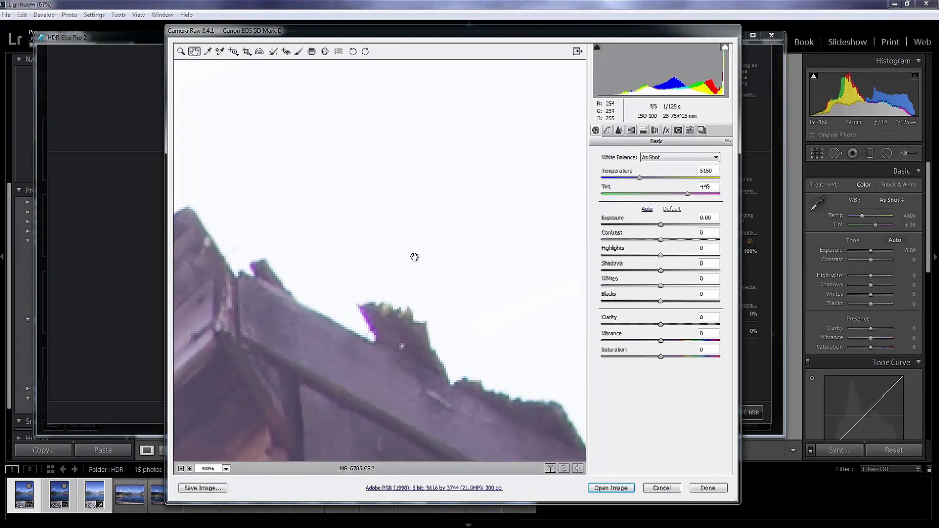
drag(413, 256, 535, 354)
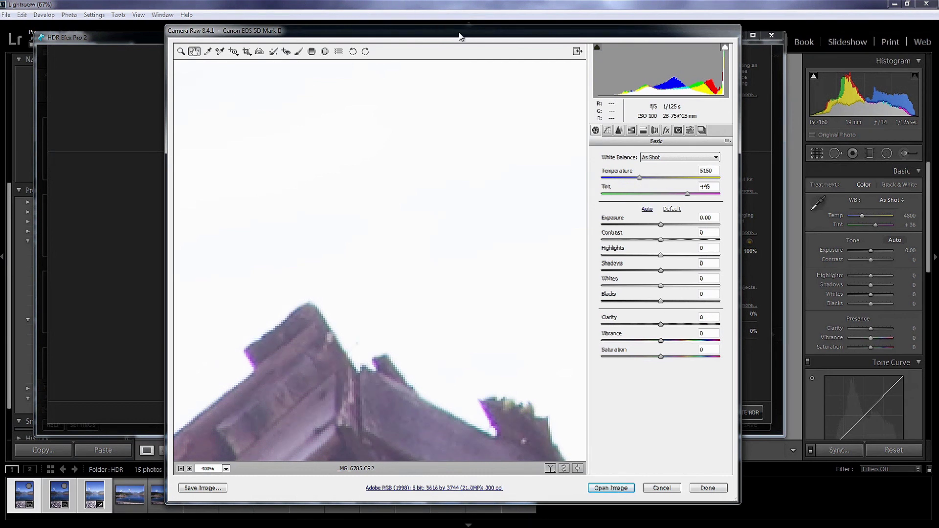
drag(460, 36, 0, 35)
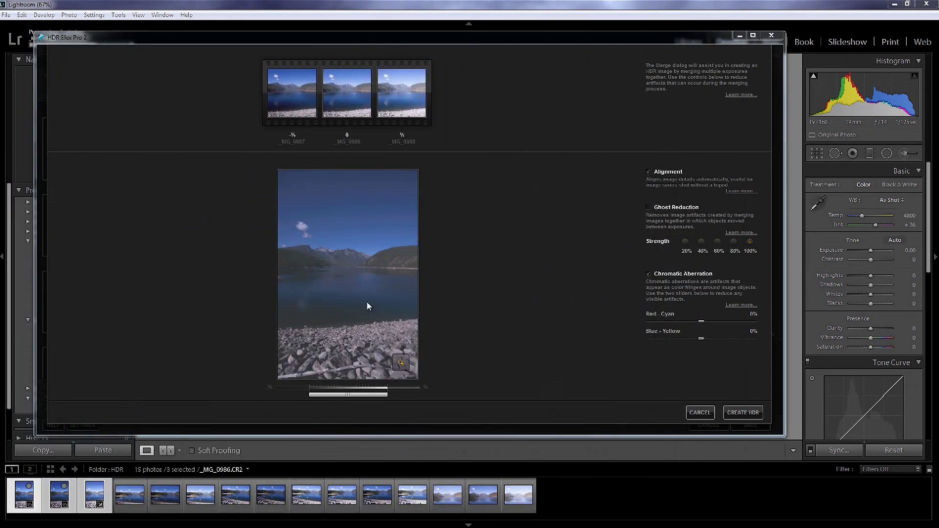
Merge the three lake exposures with Create HDR and open the result in the editor.
click(743, 413)
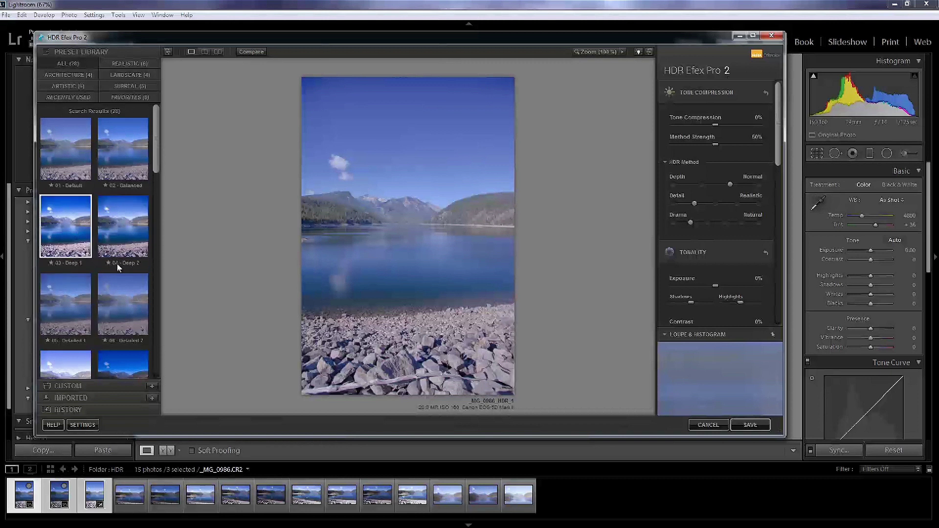
Try the 16 - Dramatic preset, then apply 03 - Deep 1 to the lake HDR.
drag(158, 156, 159, 219)
scroll(131, 187, down, 3)
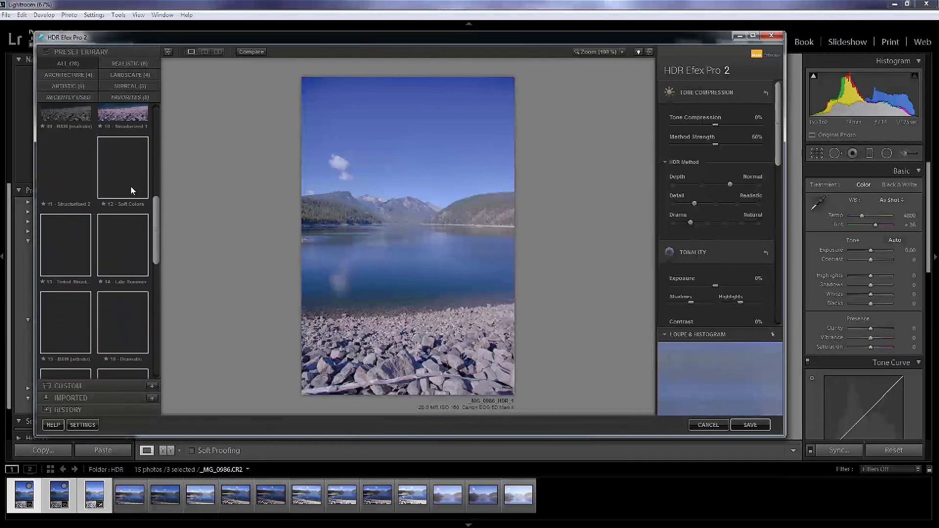
click(135, 336)
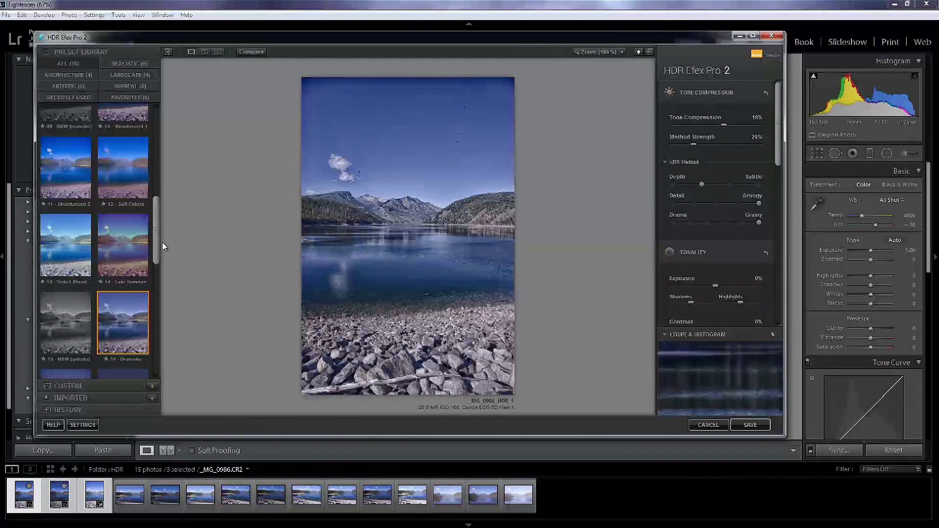
drag(159, 244, 171, 151)
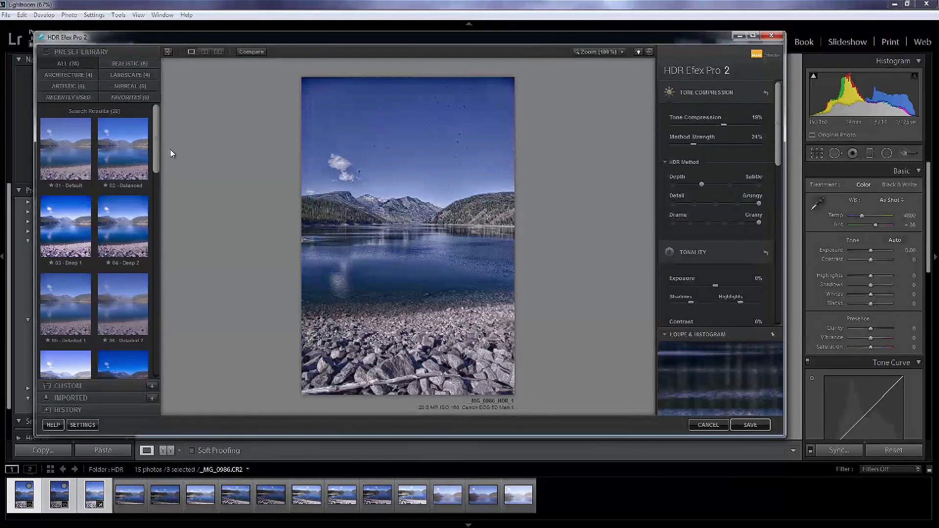
click(75, 223)
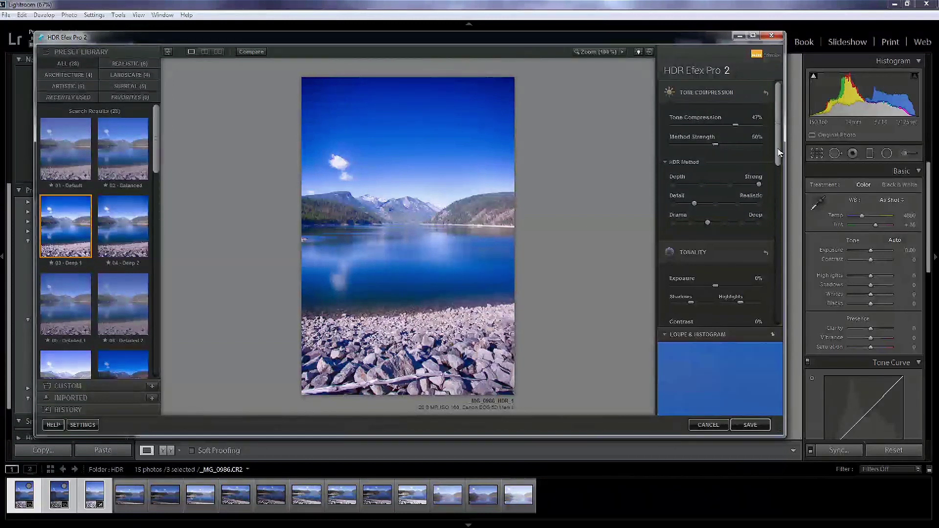
drag(780, 153, 782, 197)
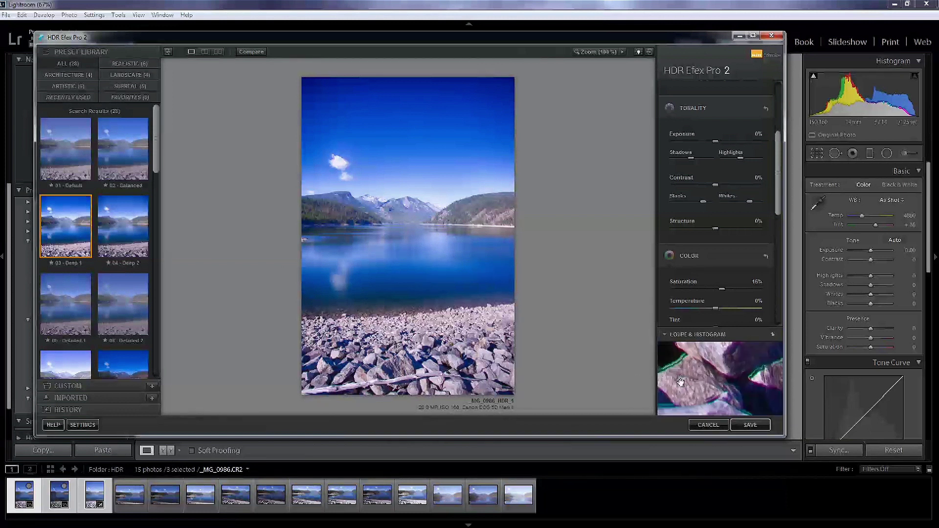
mouse_move(705, 380)
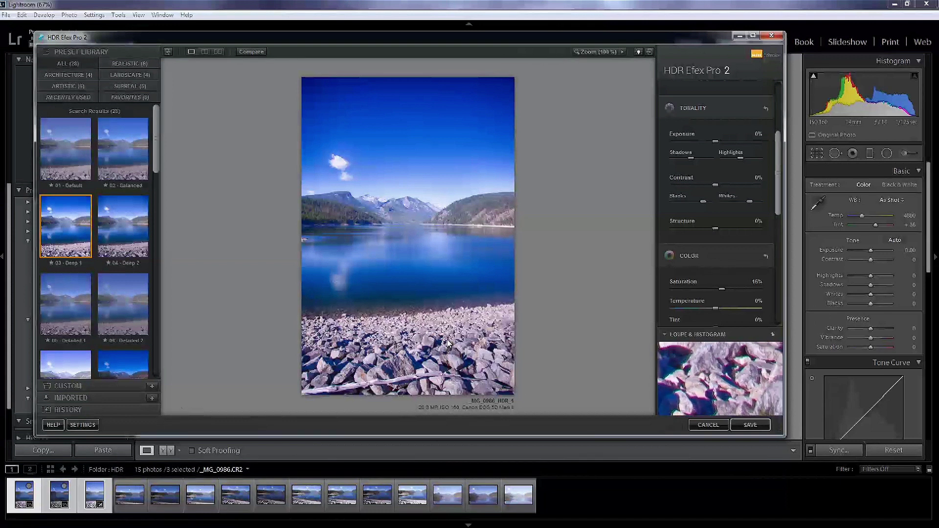
mouse_move(679, 363)
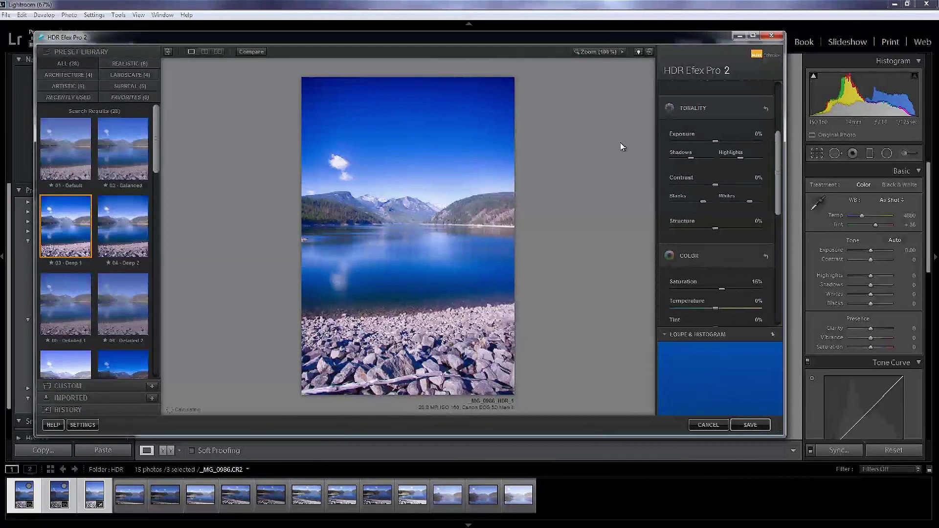
Set Contrast to 24% and Structure to 37%, lift Shadows and lower Highlights slightly.
click(725, 185)
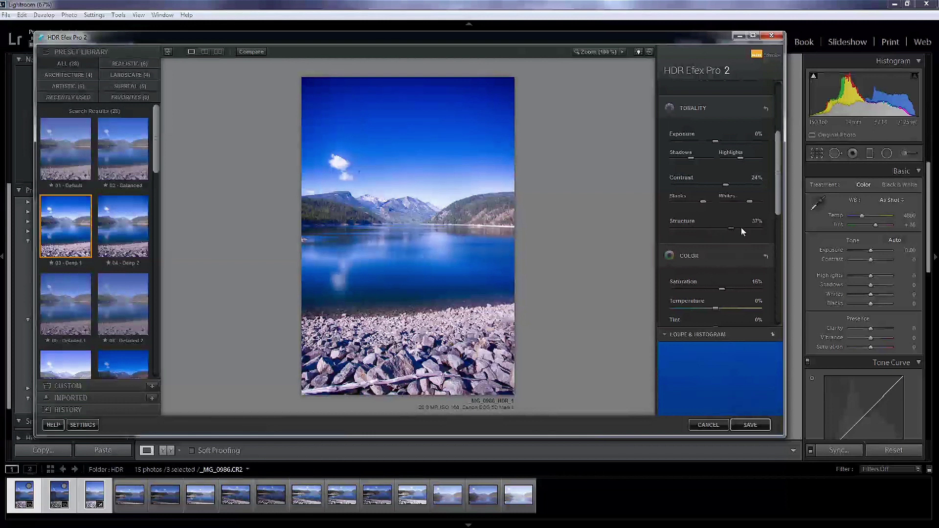
drag(741, 227, 808, 232)
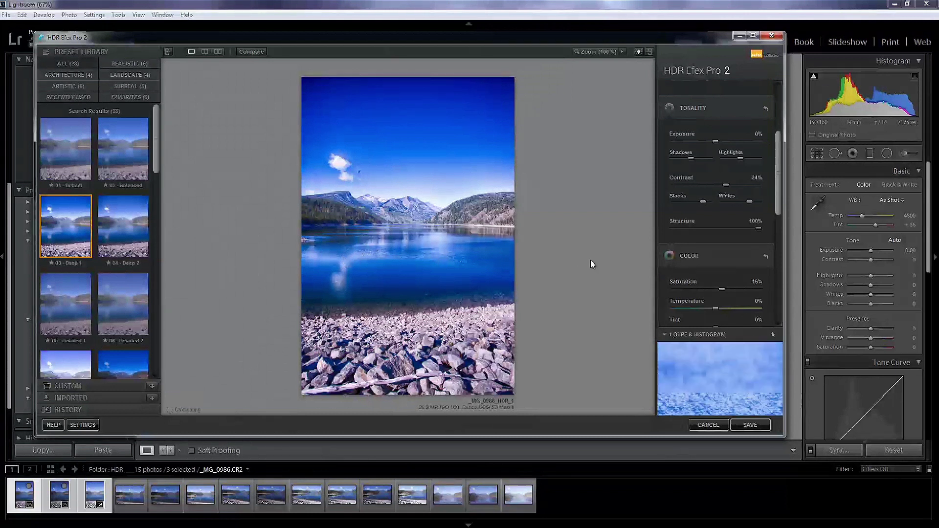
drag(758, 228, 727, 228)
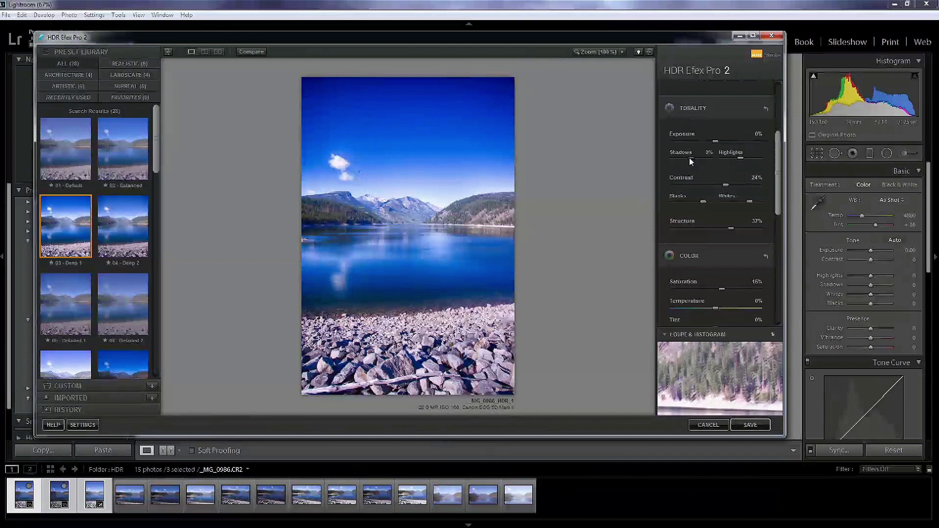
mouse_move(677, 159)
mouse_down()
mouse_move(701, 159)
mouse_move(679, 159)
mouse_up()
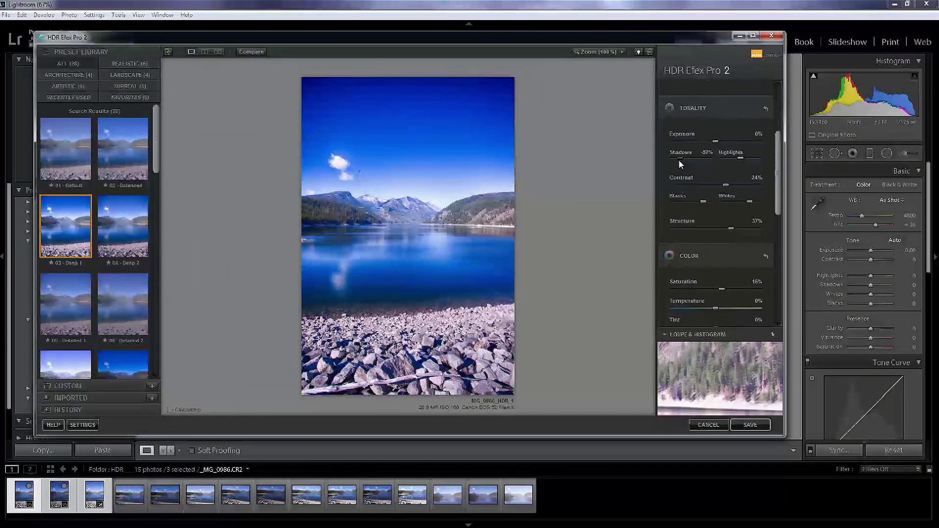
click(729, 158)
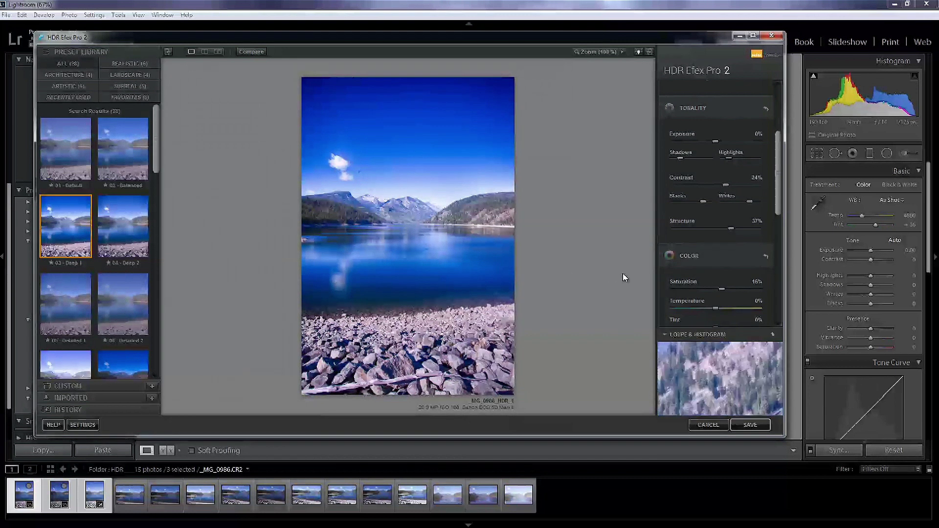
Raise Saturation from 15% to 35% and enable Control Points to target the mountains.
scroll(717, 303, down, 2)
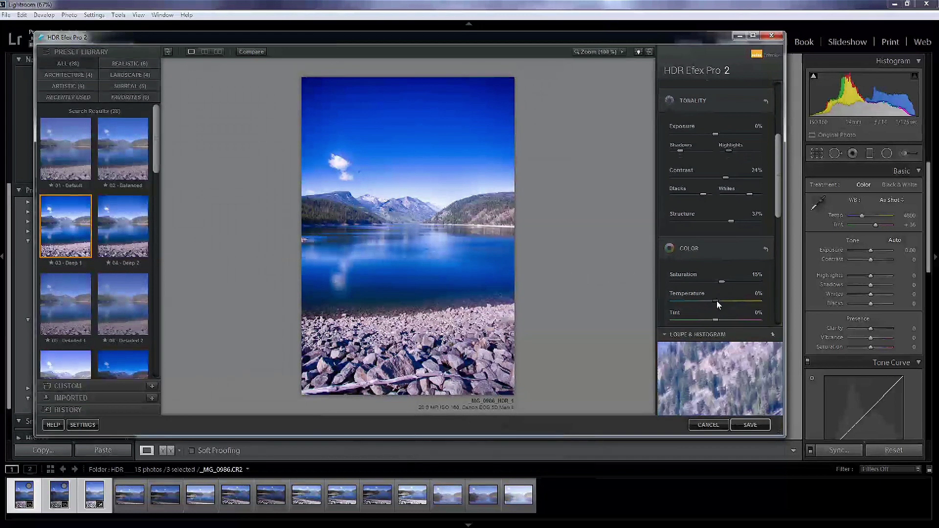
drag(724, 259, 732, 260)
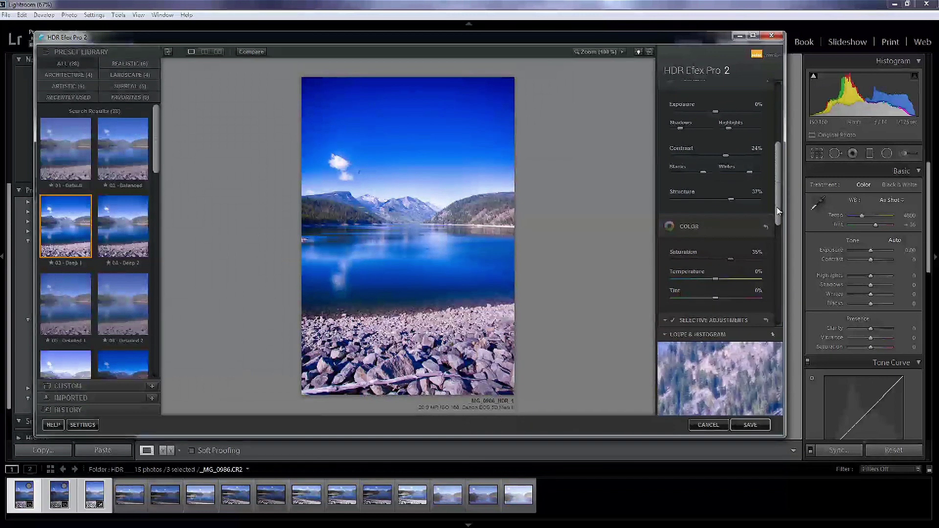
scroll(766, 239, down, 10)
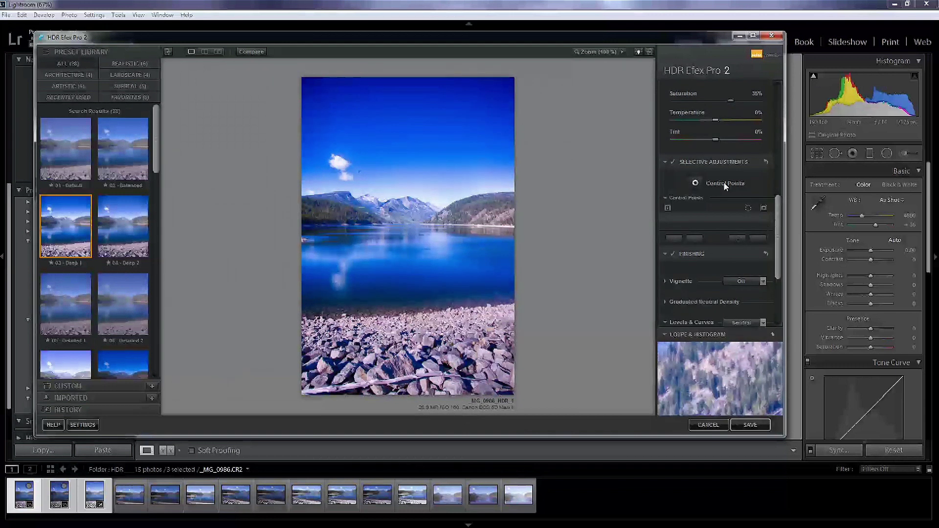
click(696, 184)
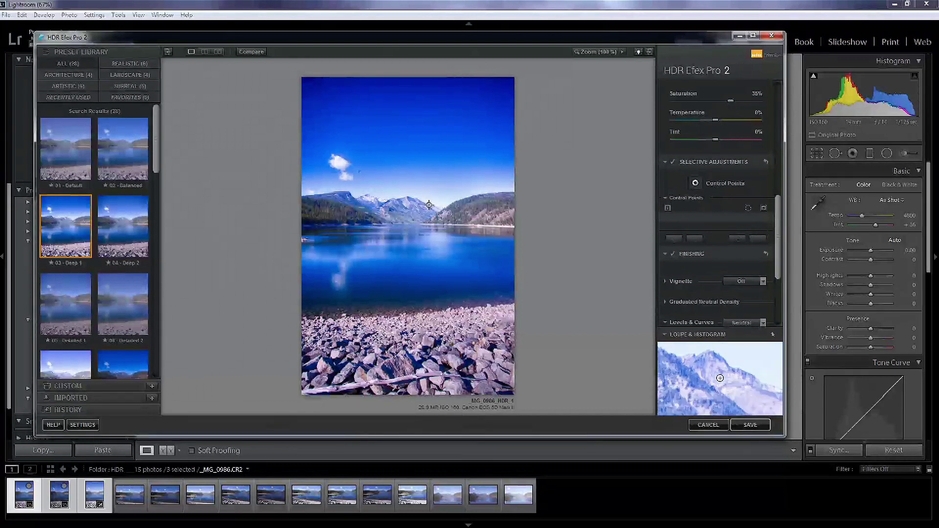
click(400, 206)
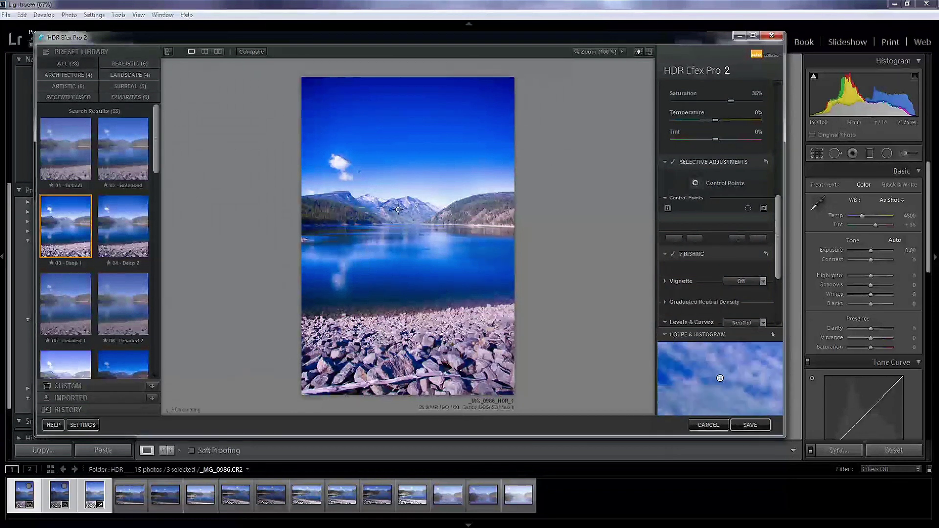
Place Control Point 1 on the snowy mountains, shrink it, adjust saturation and darken exposure.
click(399, 206)
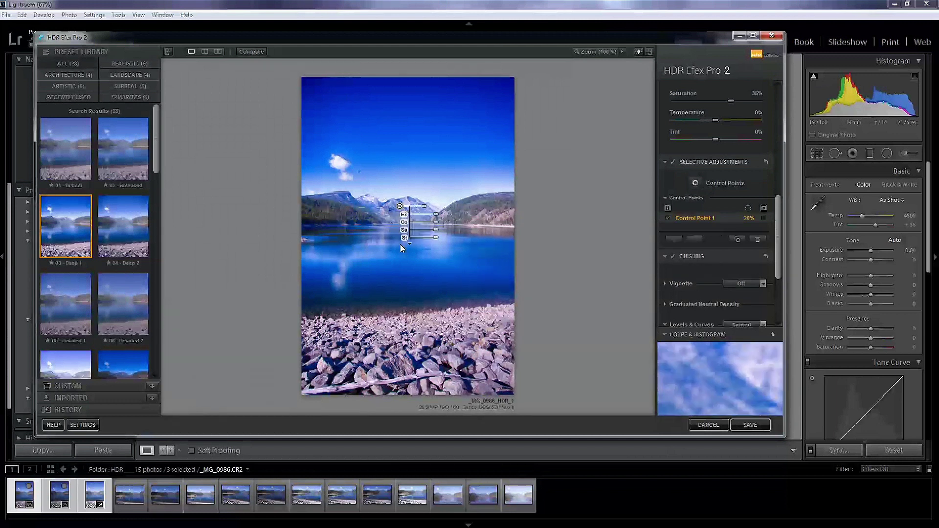
drag(425, 209, 404, 195)
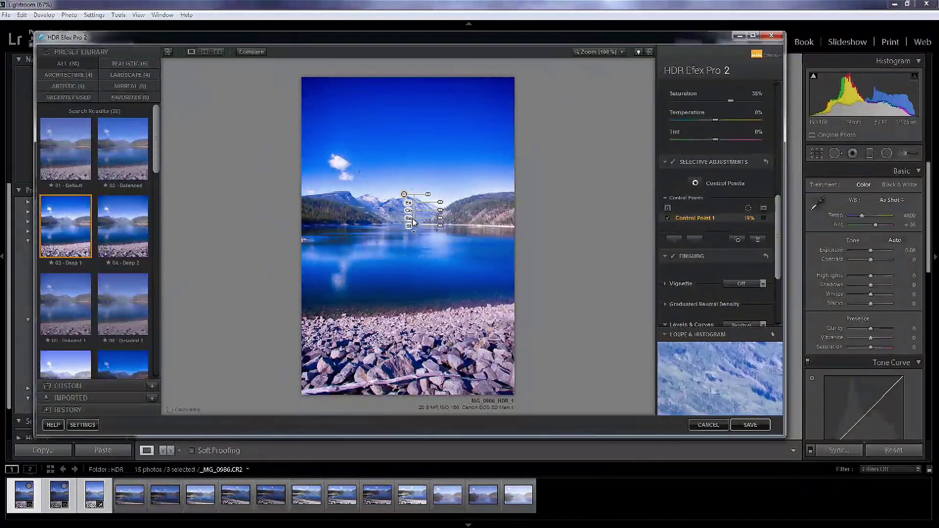
drag(442, 221, 408, 210)
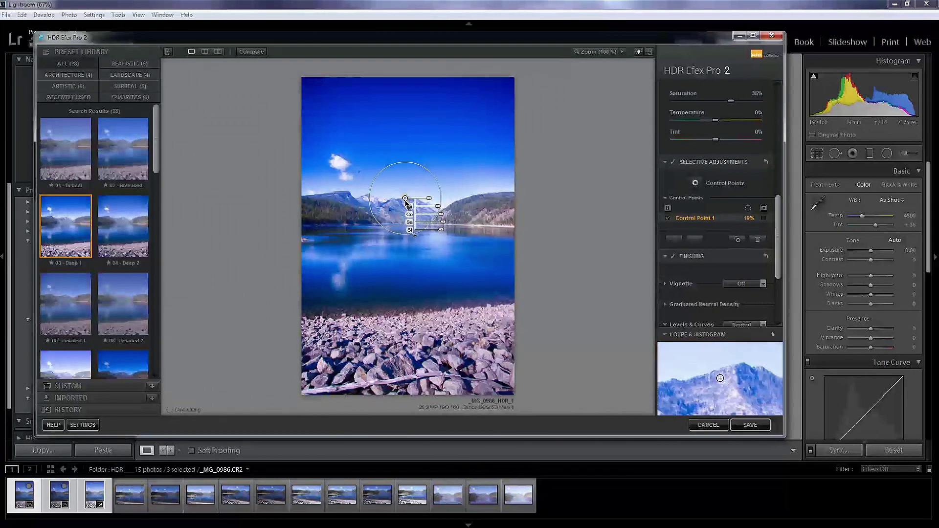
drag(437, 210, 439, 235)
click(414, 243)
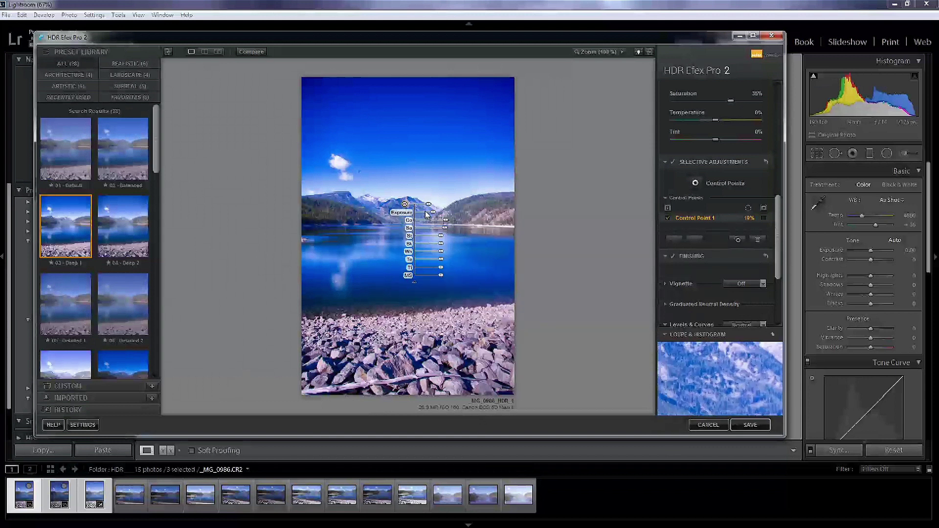
click(625, 283)
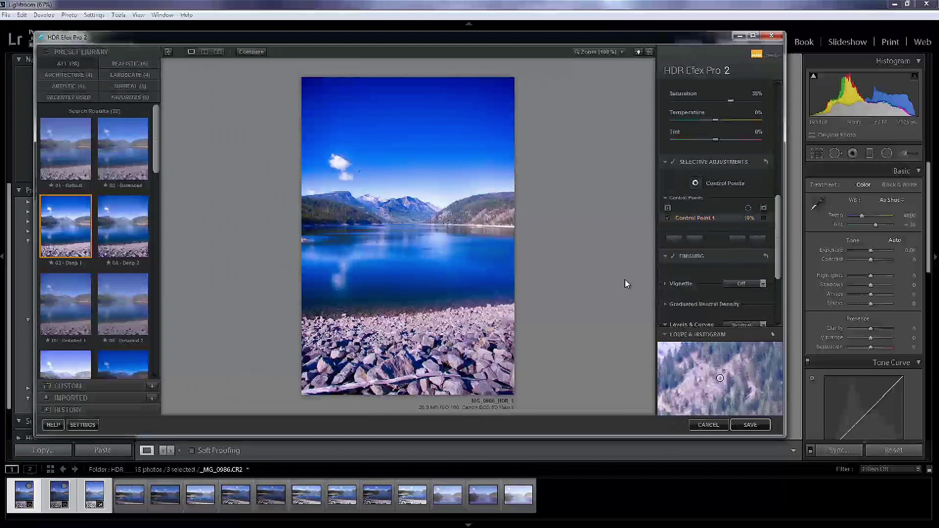
Place Control Point 2 on the right-hand hillside and lower its exposure to darken the slope.
click(482, 208)
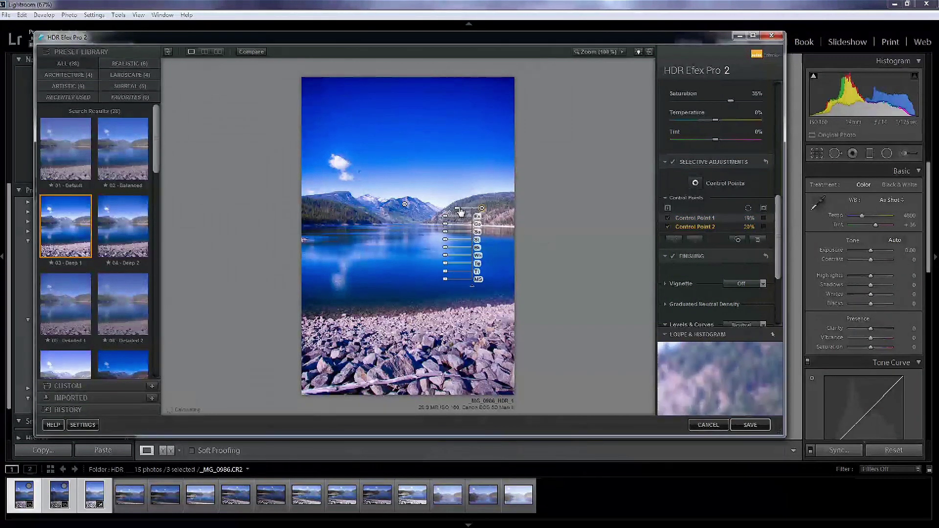
drag(444, 216, 415, 225)
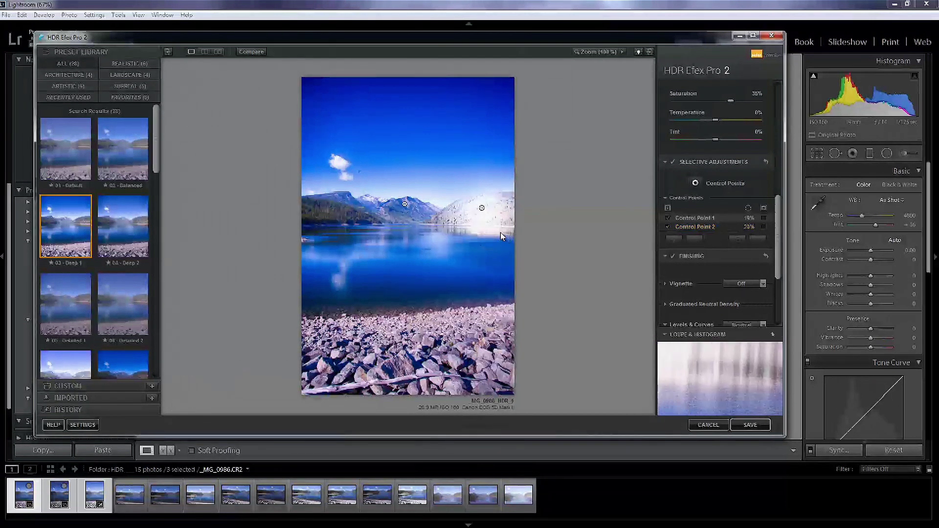
click(482, 208)
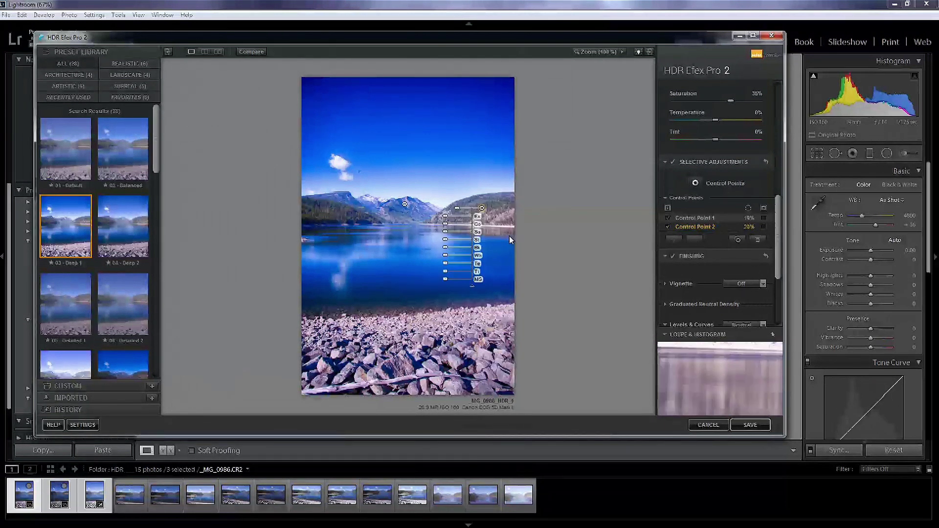
click(696, 183)
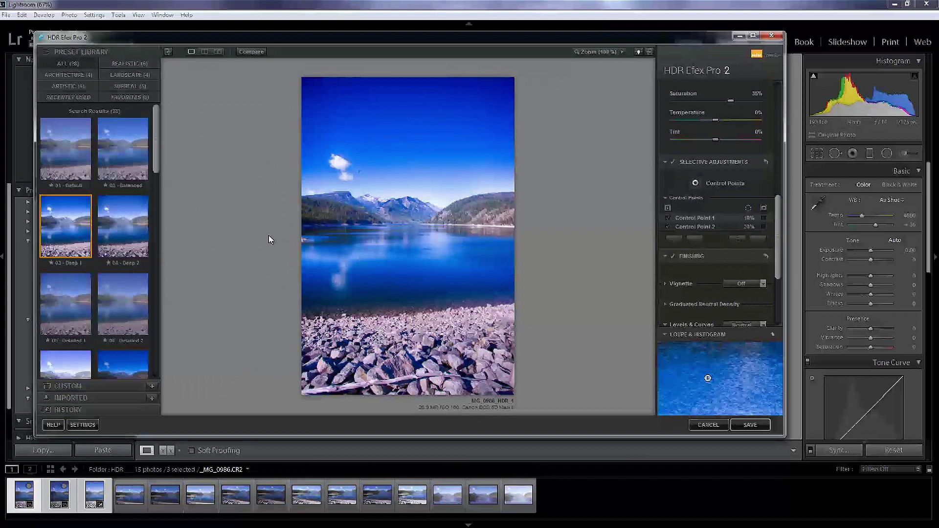
Save the HDR back to Lightroom and open _MG_0986_HDR_1.tif in the Develop module.
click(750, 425)
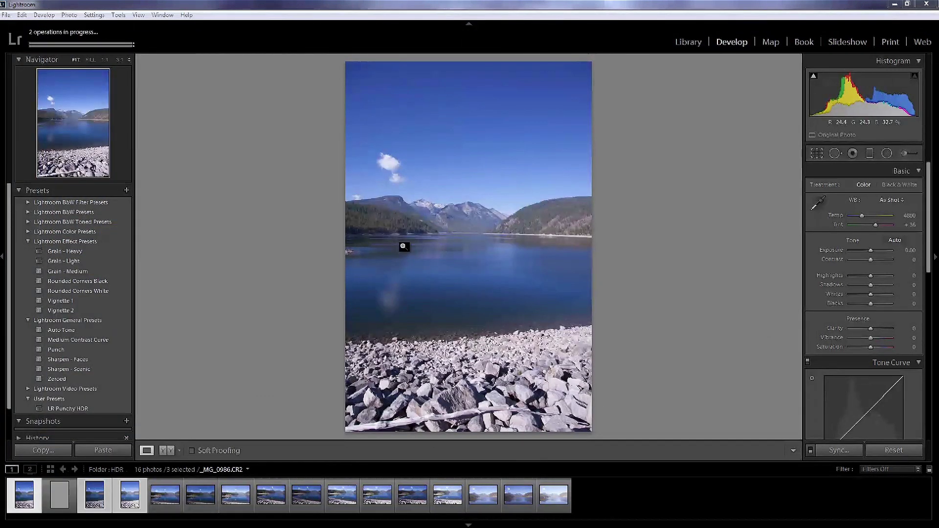
click(61, 499)
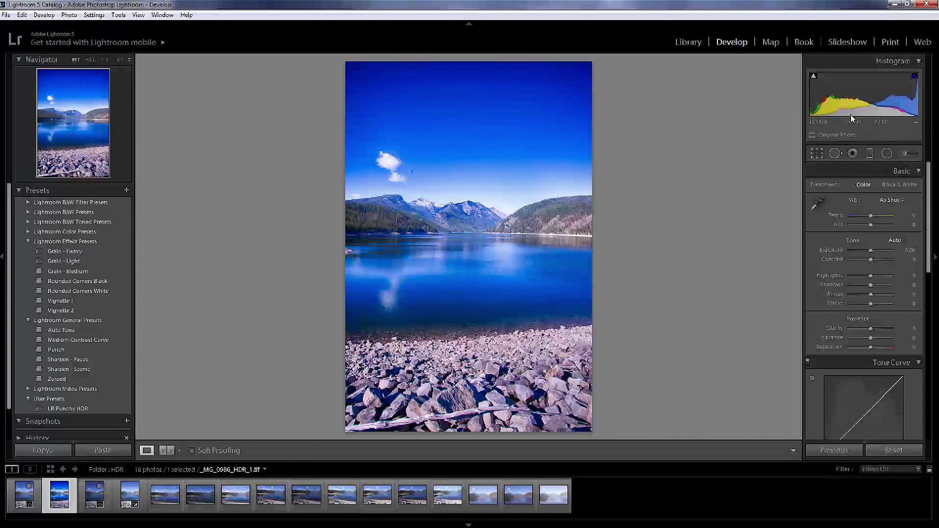
Zoom to 1:1 on the clouds and heal the first two dust spots in the sky.
click(464, 177)
drag(403, 223, 506, 278)
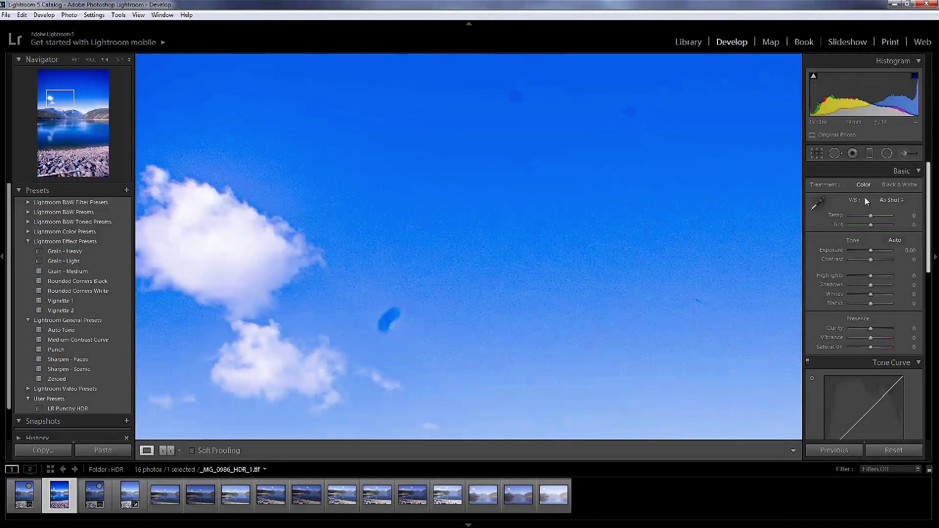
click(836, 153)
click(412, 307)
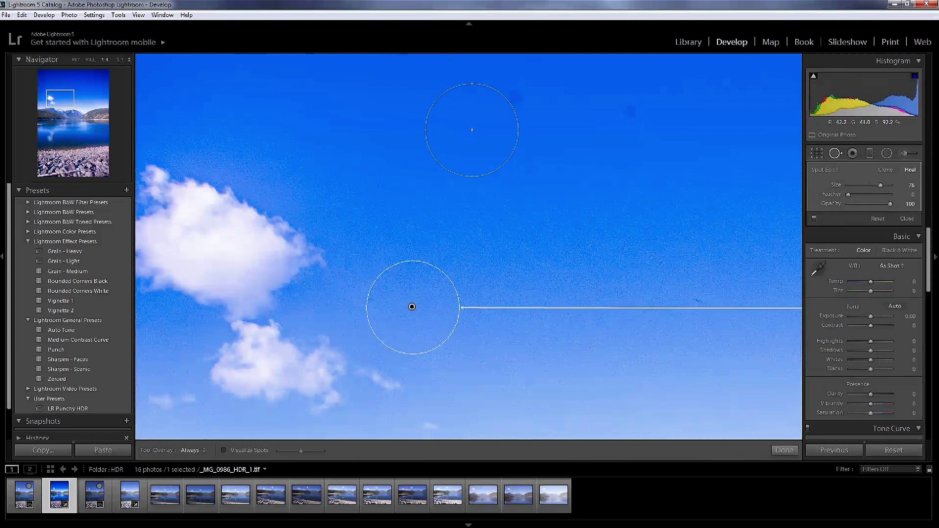
click(609, 122)
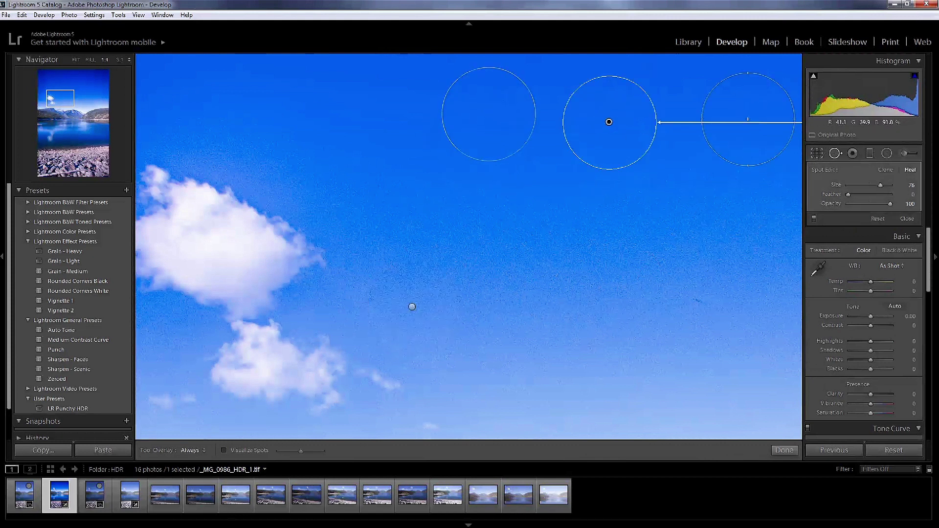
Heal four more dust specks across the upper sky and just above the hill.
click(55, 100)
drag(55, 101, 92, 78)
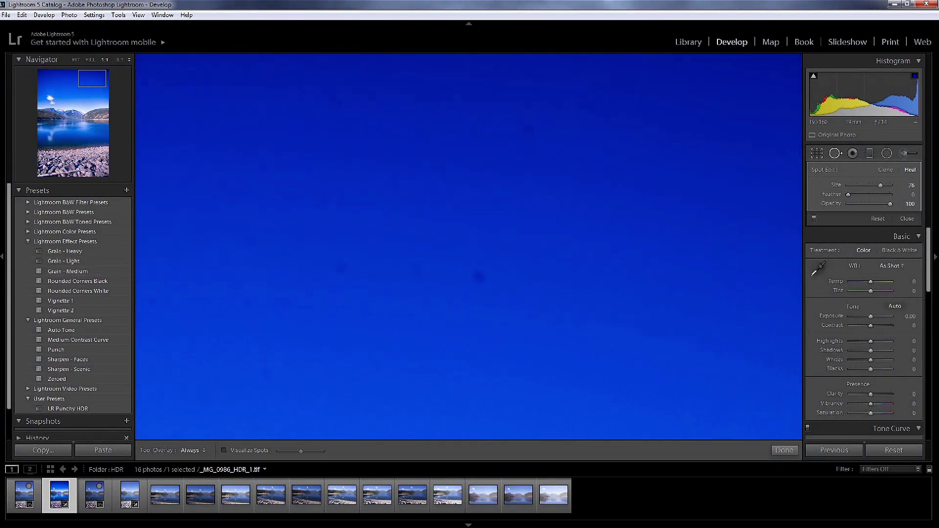
click(509, 142)
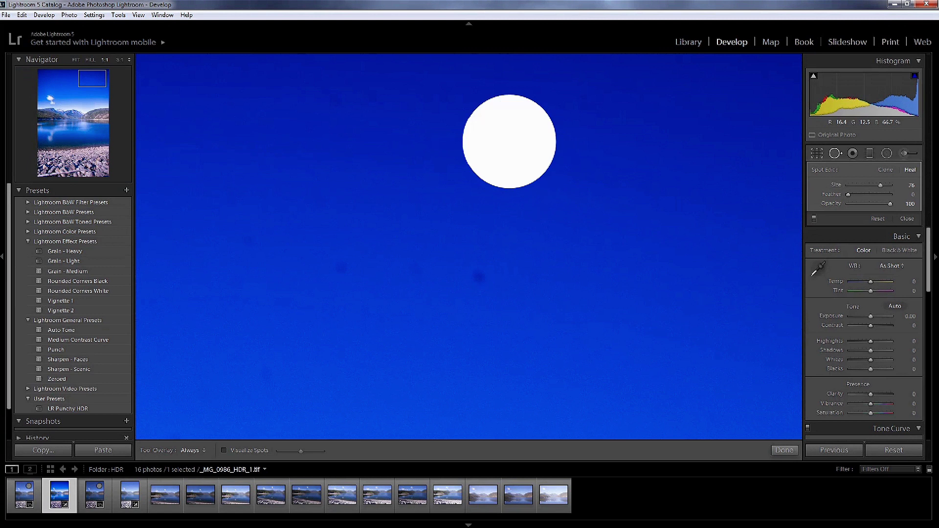
click(446, 273)
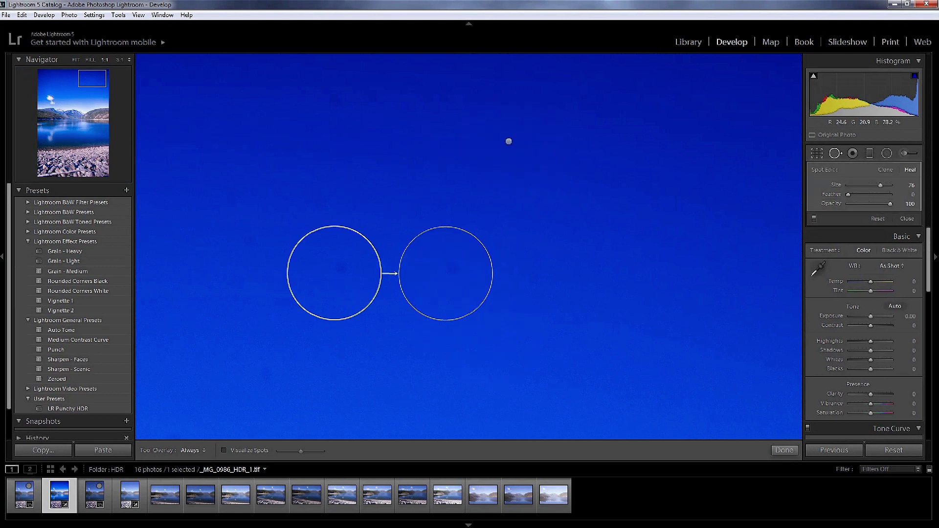
mouse_move(92, 81)
mouse_down()
mouse_move(102, 75)
mouse_move(97, 94)
mouse_up()
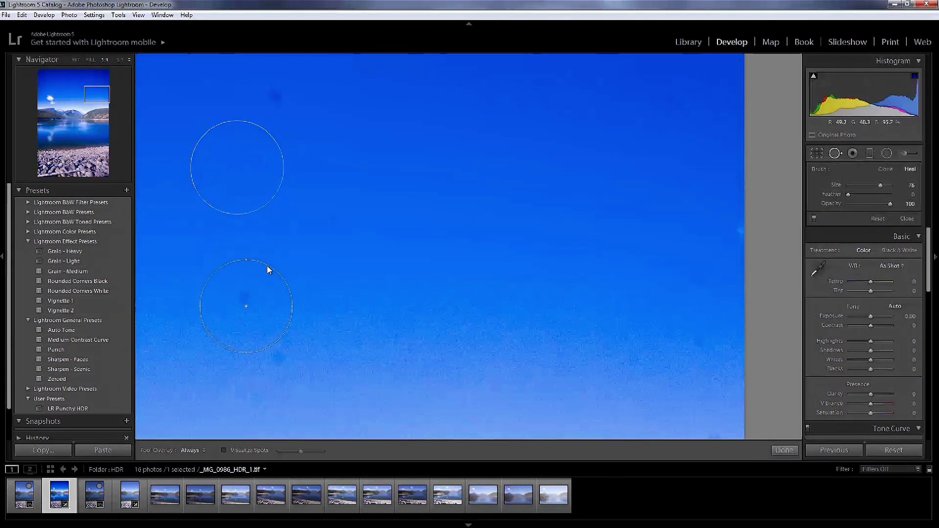
click(332, 218)
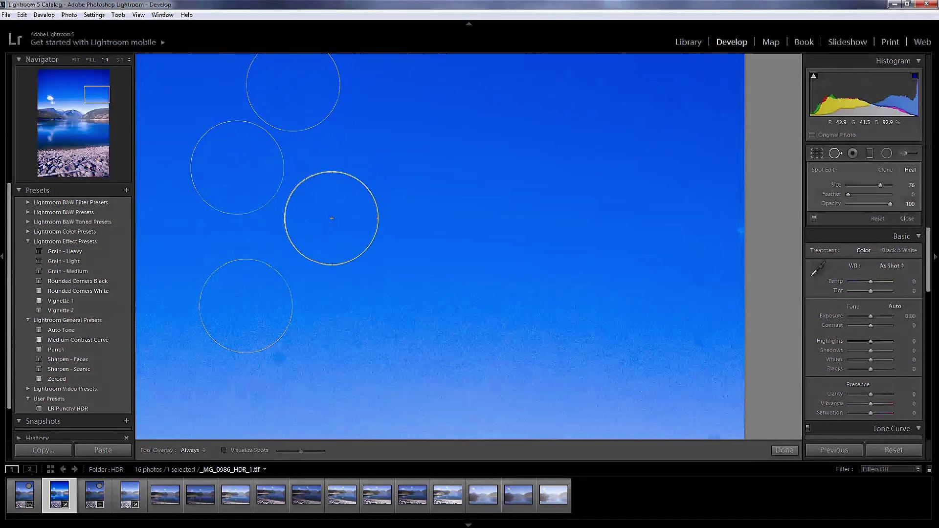
drag(98, 94, 98, 105)
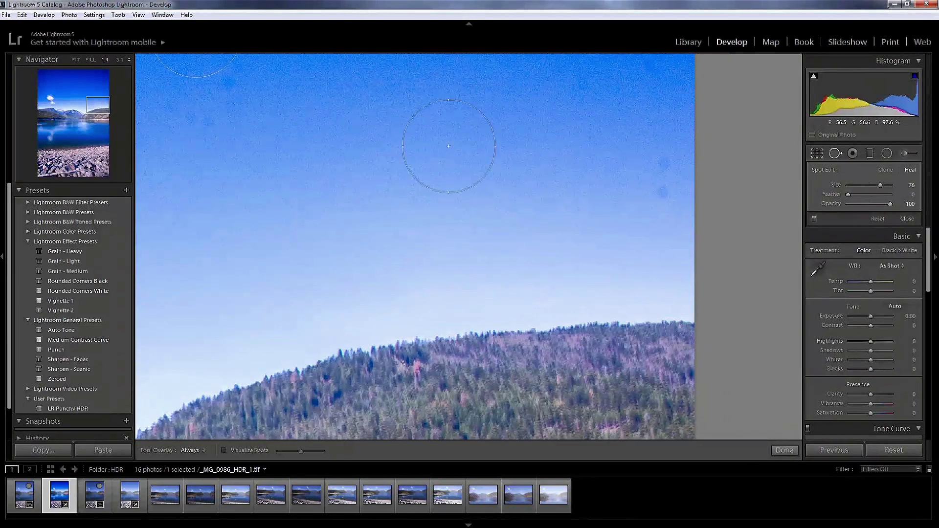
click(631, 169)
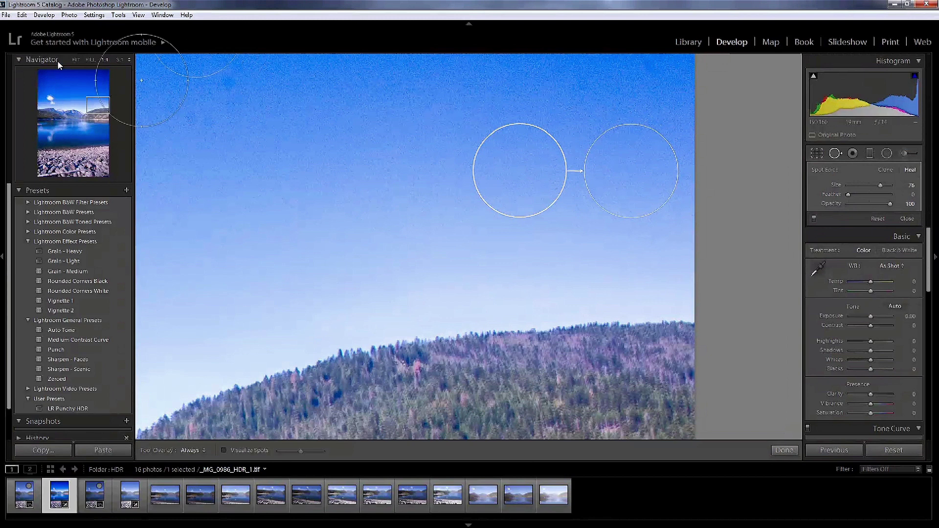
Heal two dust spots in the lake water and one more in the sky, then fit the photo.
mouse_move(92, 108)
mouse_down()
mouse_move(98, 124)
mouse_move(69, 141)
mouse_up()
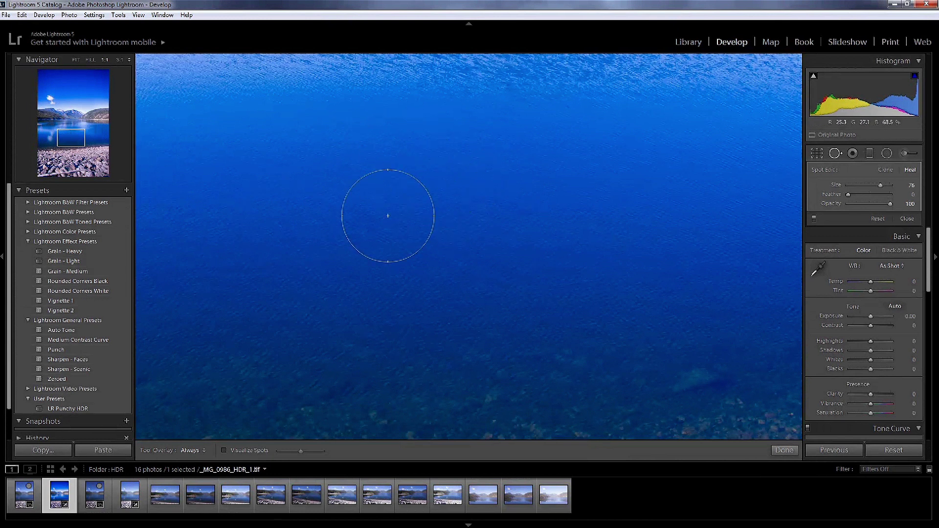
click(372, 231)
click(448, 240)
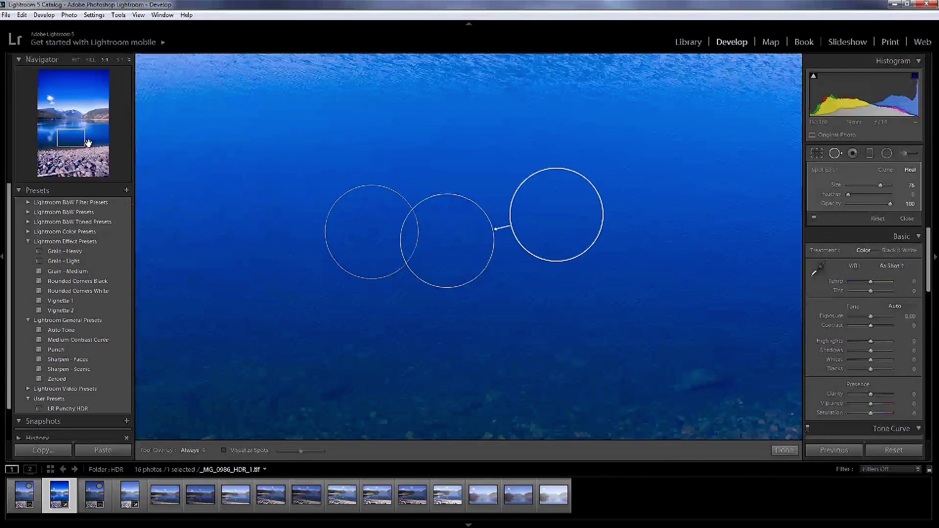
mouse_move(66, 145)
mouse_down()
mouse_move(54, 130)
mouse_move(69, 107)
mouse_move(59, 103)
mouse_up()
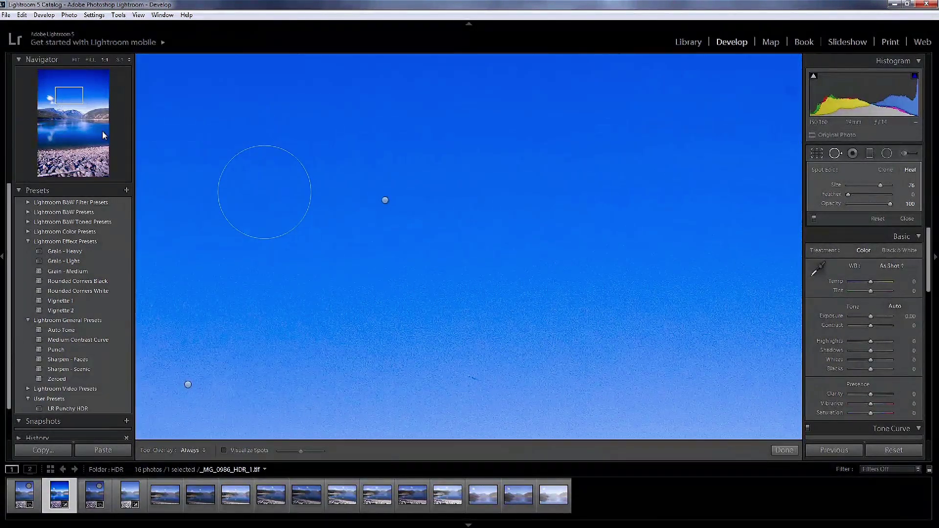
click(488, 214)
key(q)
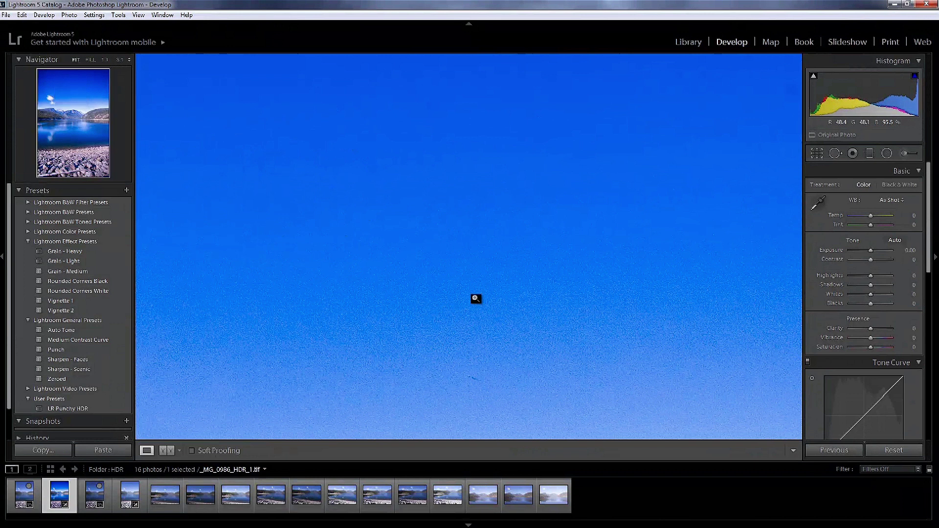
click(476, 299)
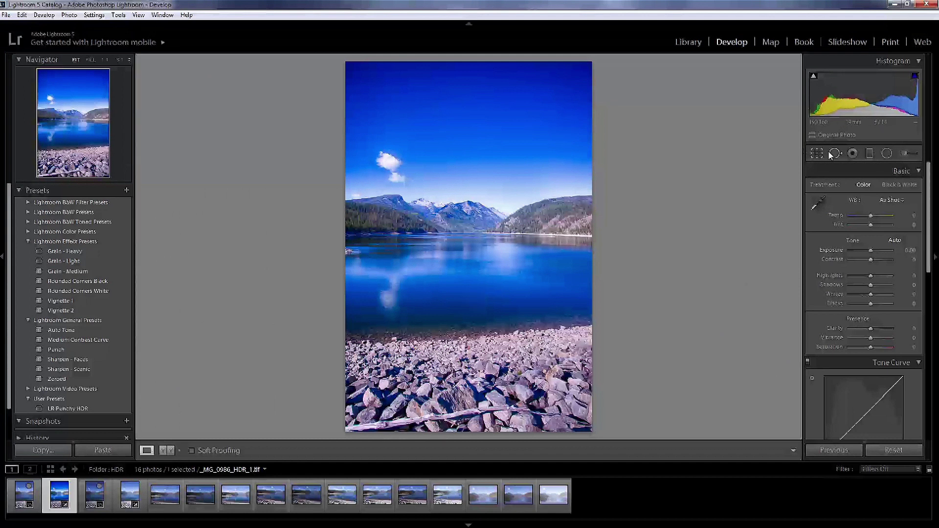
Heal a spot at the lake's left edge using nearby water as the source, then open _MG_0989.
key(q)
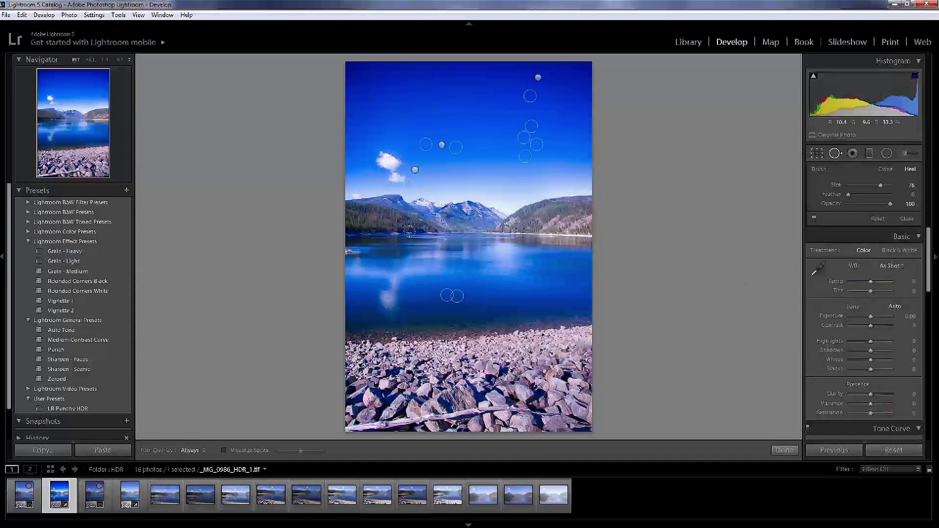
click(350, 251)
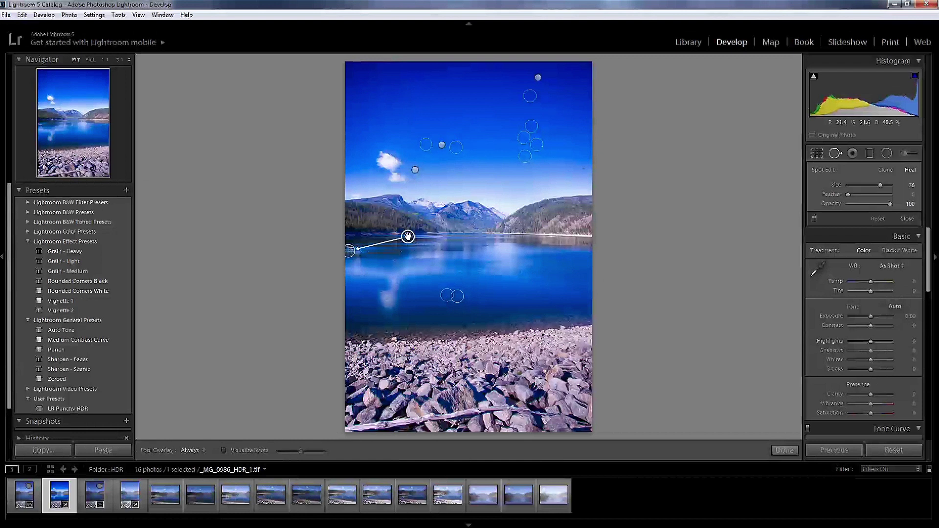
drag(407, 237, 363, 253)
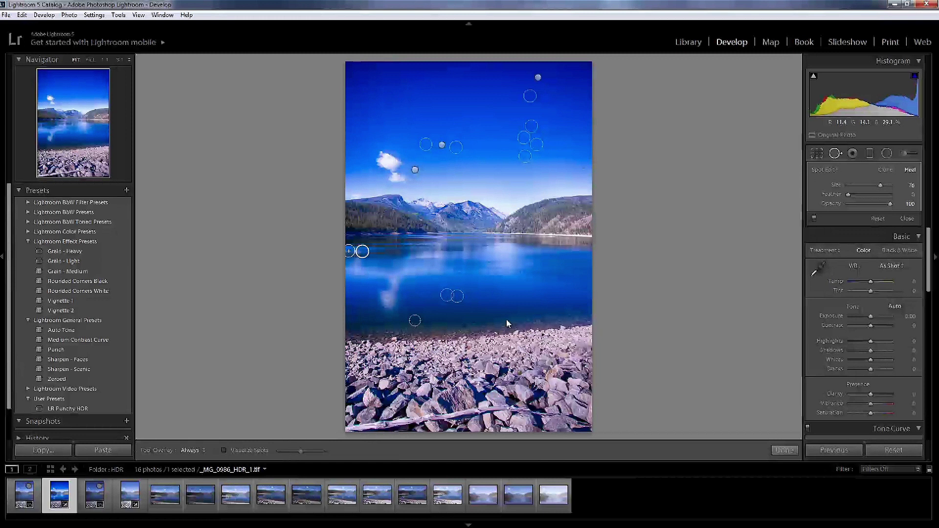
click(835, 154)
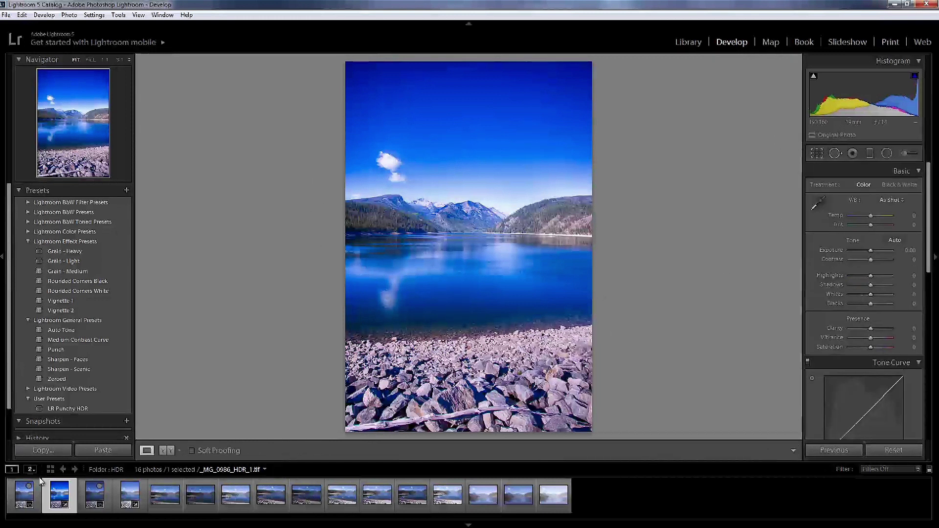
click(164, 497)
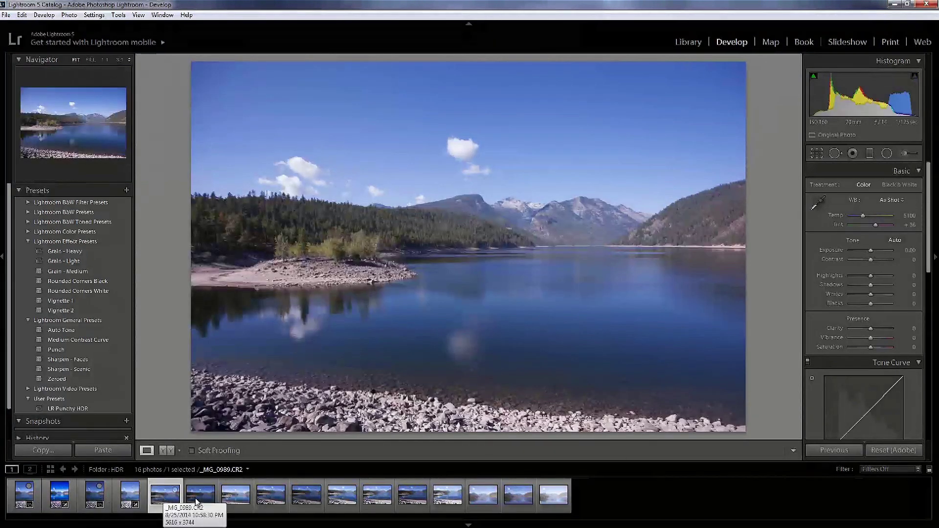
Export _MG_0989 through _MG_0991 to Photomatix Pro as 8-bit TIFFs.
shift+click(229, 499)
right_click(229, 498)
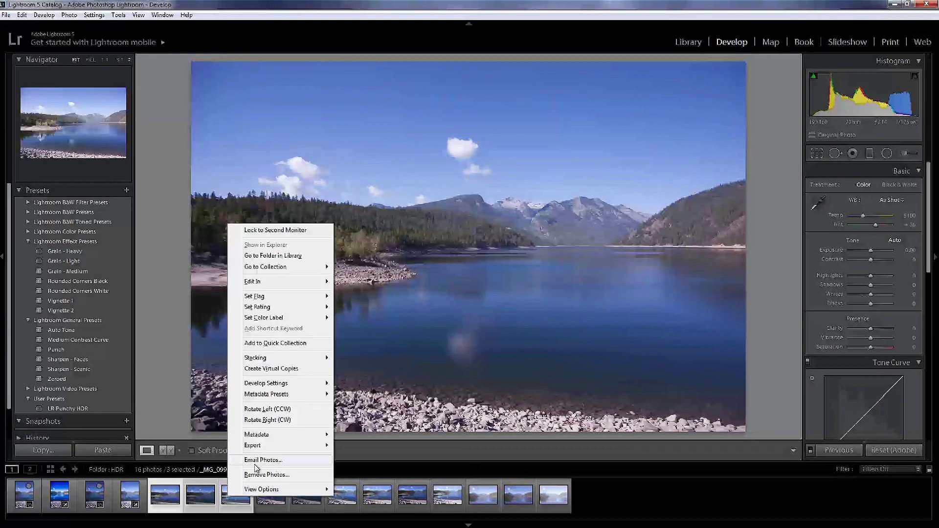
mouse_move(257, 446)
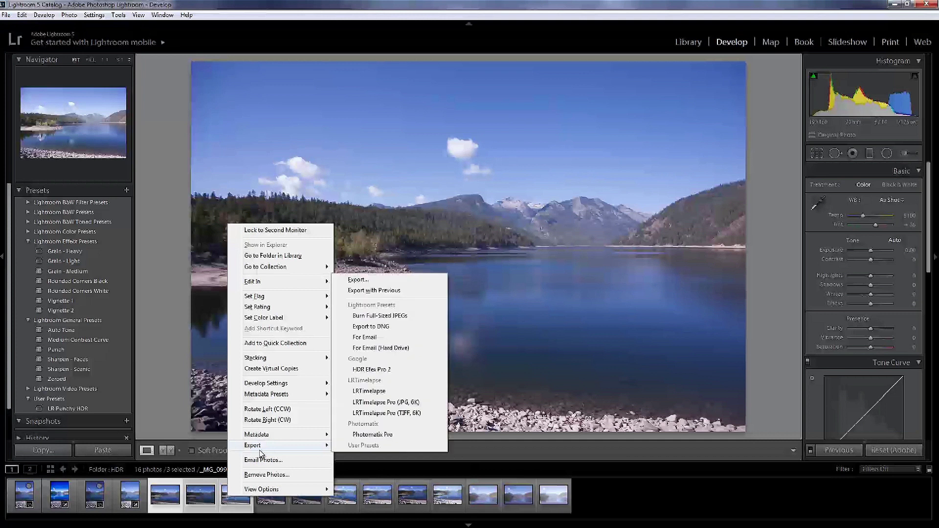
click(368, 436)
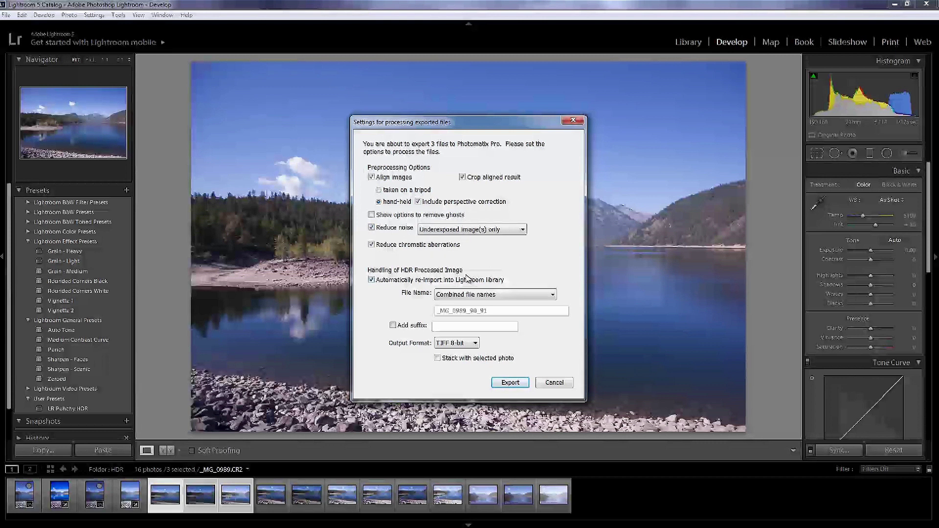
click(448, 344)
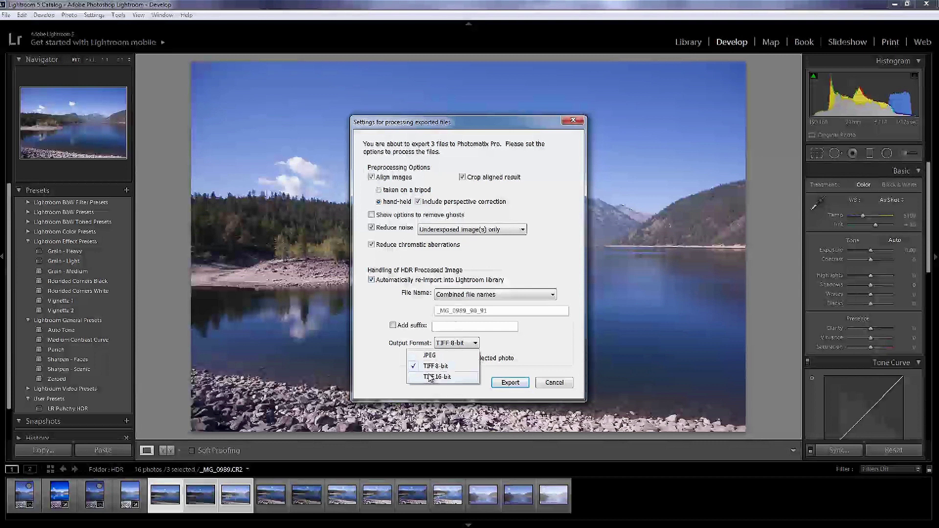
click(411, 366)
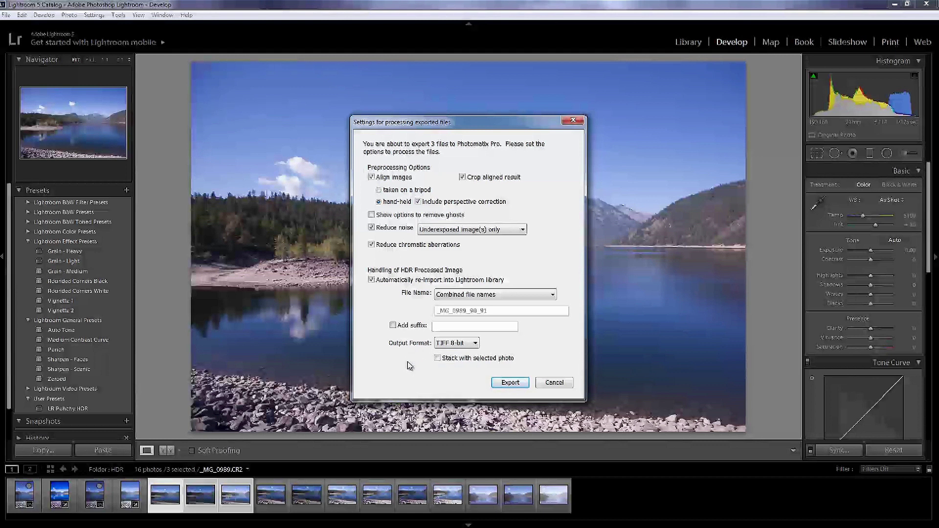
click(507, 383)
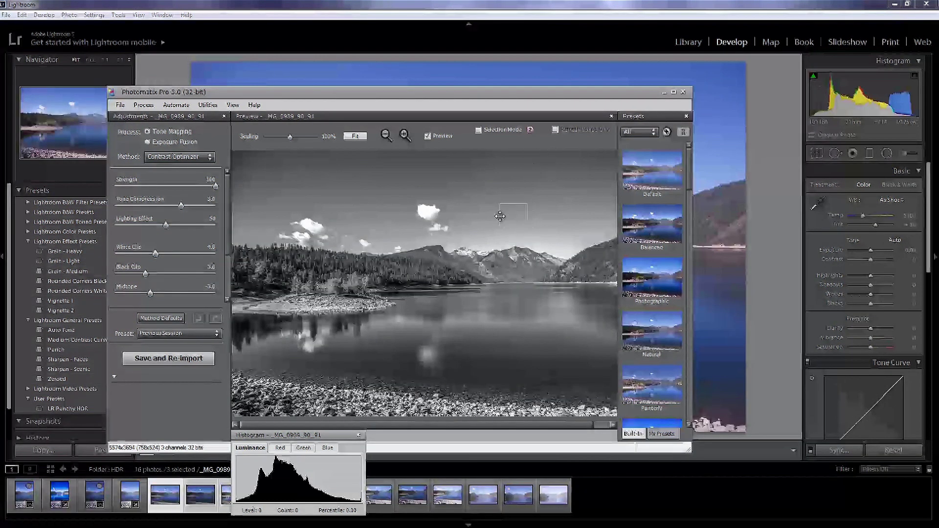
Inspect sky detail, try the Default and Balanced presets, and strengthen the Lighting Effect.
click(478, 202)
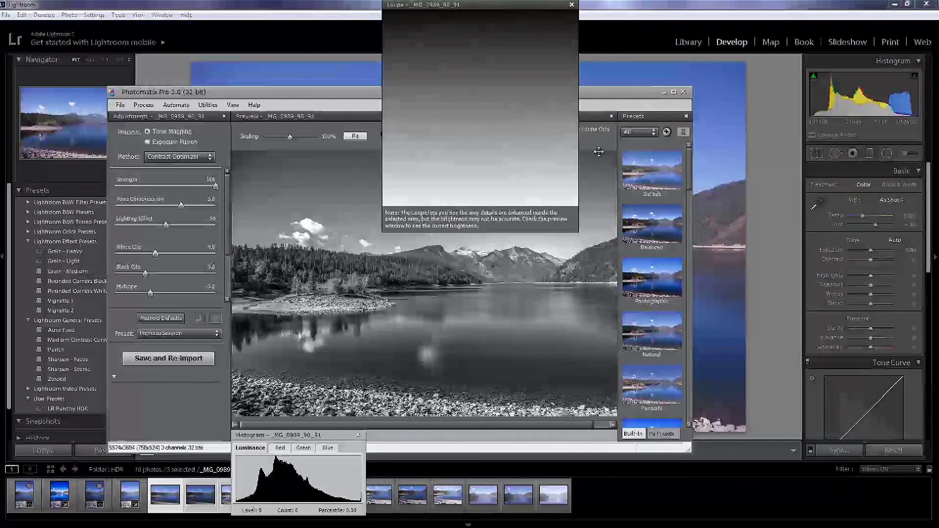
click(571, 5)
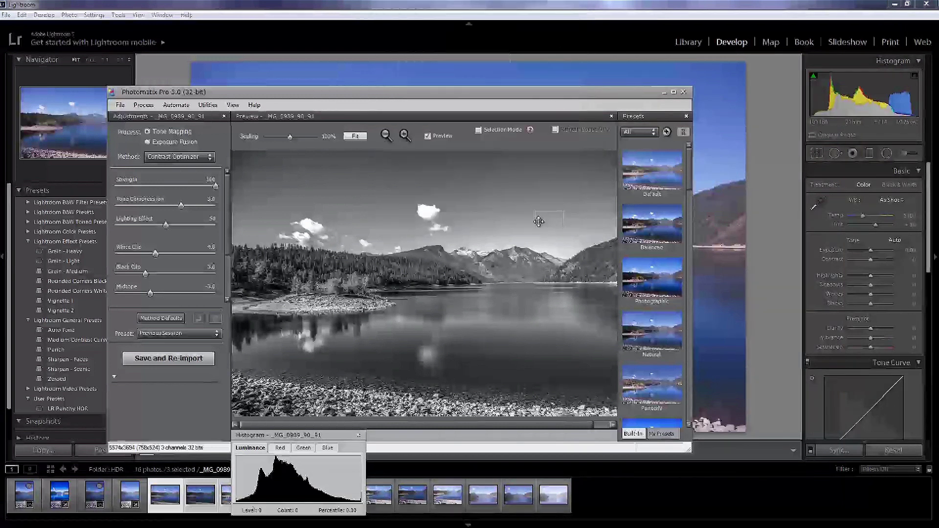
click(637, 181)
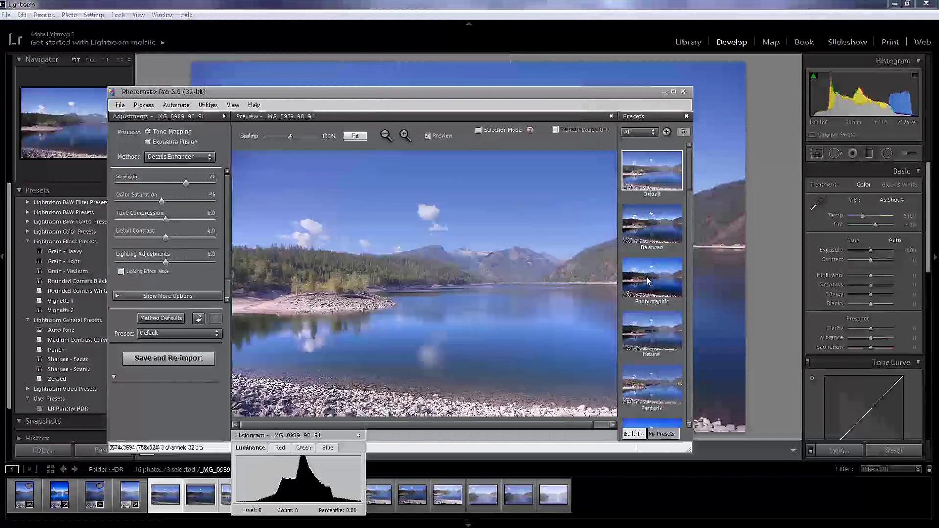
click(652, 222)
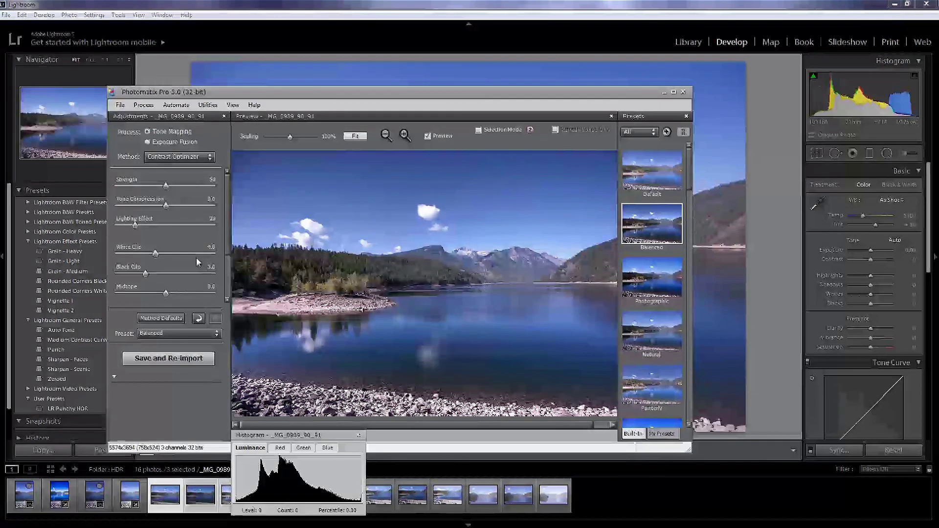
mouse_move(135, 225)
mouse_down()
mouse_move(169, 225)
mouse_move(131, 225)
mouse_up()
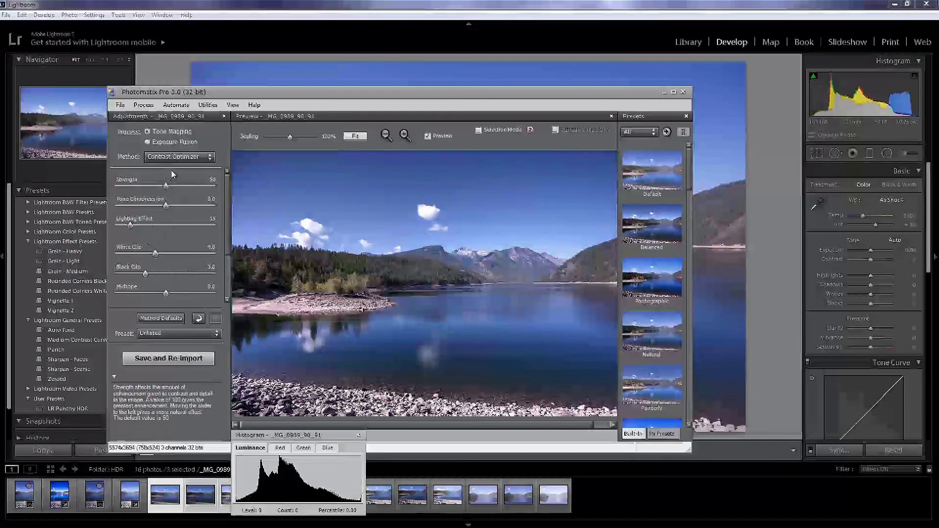
Try Exposure Fusion, then return to Tone Mapping with the Contrast Optimizer method.
click(183, 141)
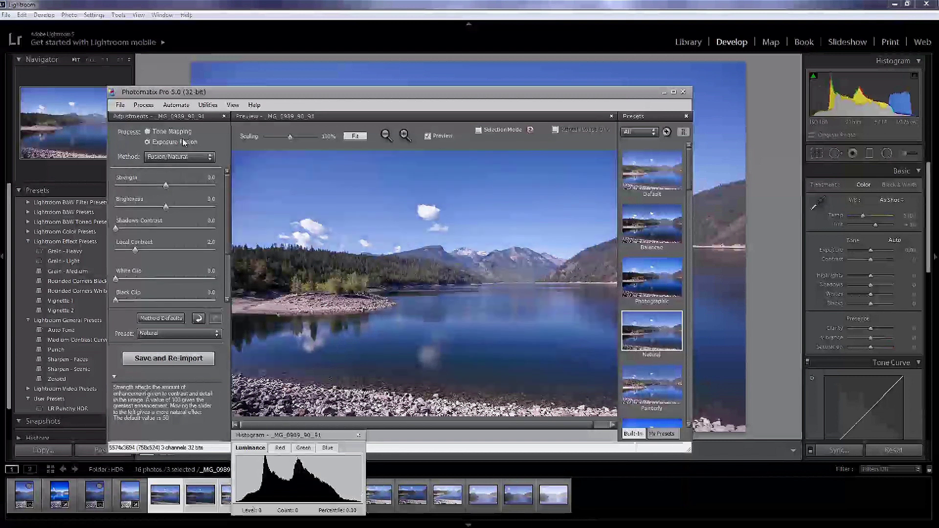
click(179, 157)
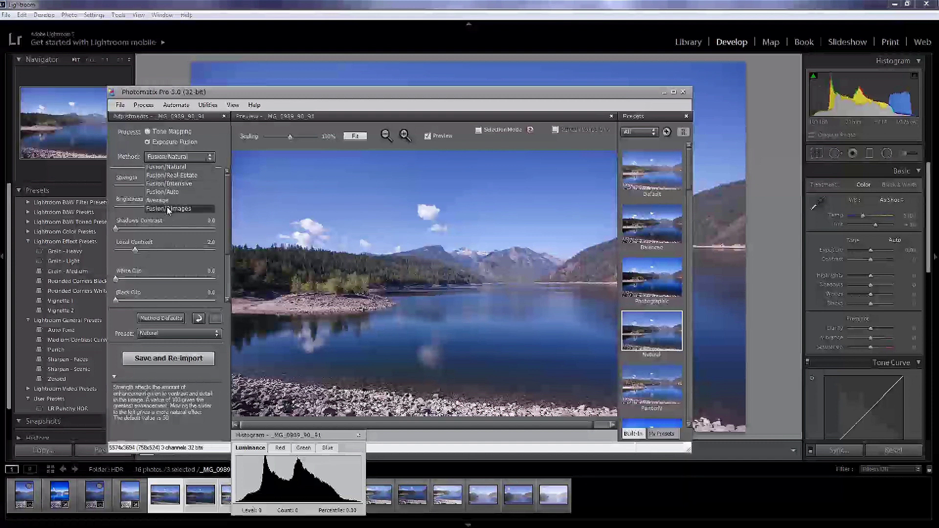
click(170, 175)
click(155, 131)
click(169, 157)
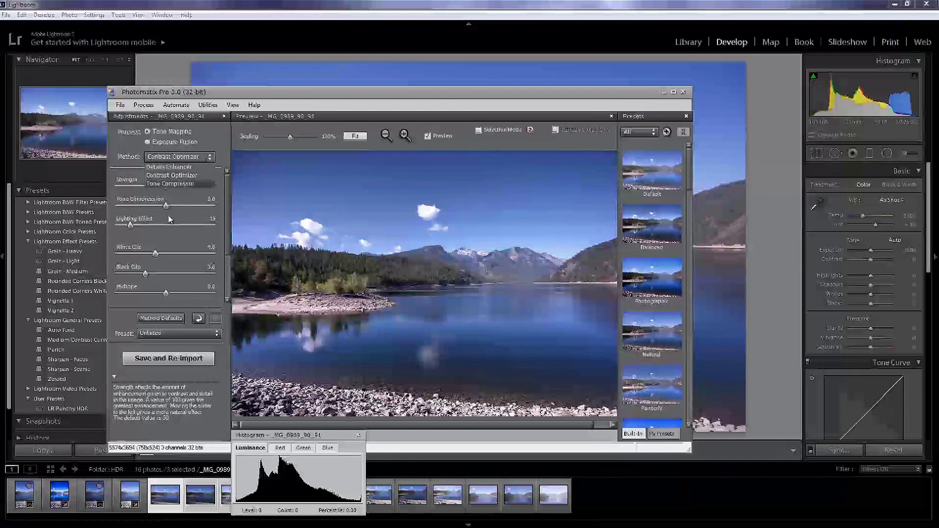
click(203, 162)
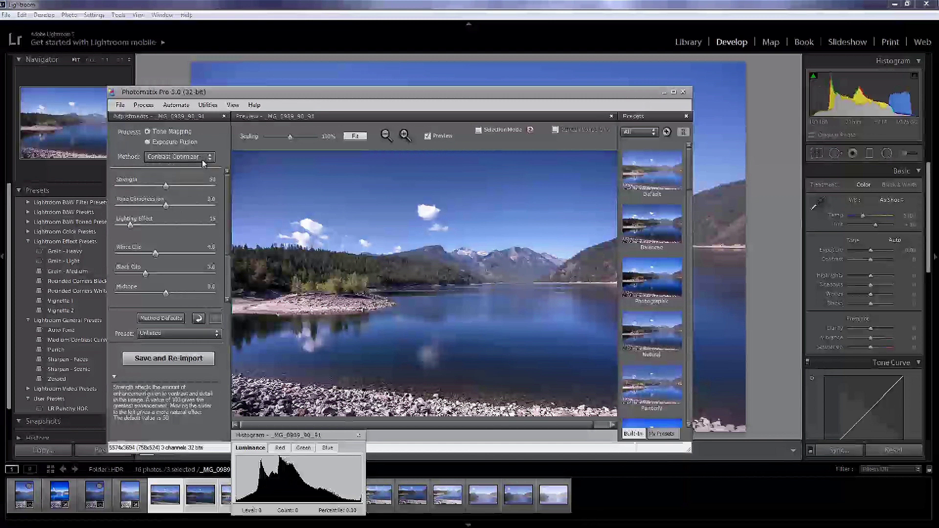
Check the red, green and blue histogram channels, then apply the Enhanced preset.
click(345, 432)
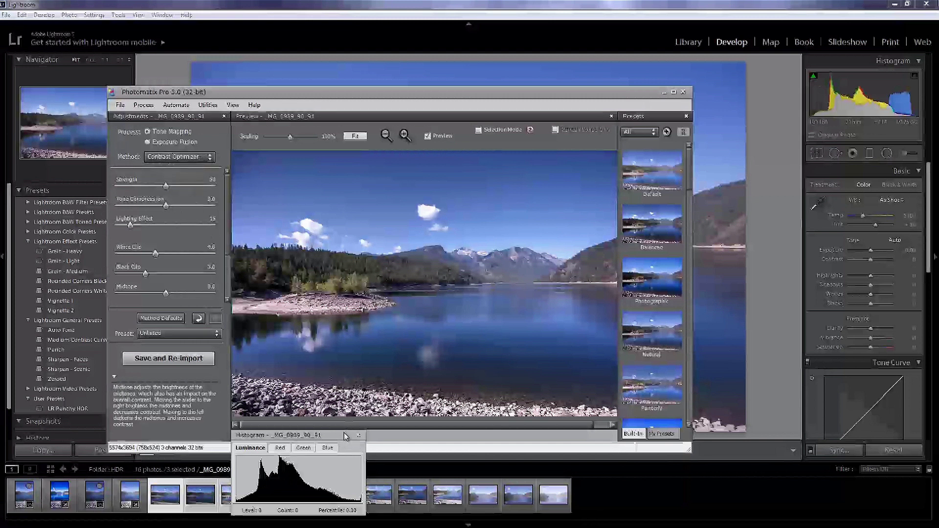
drag(345, 432, 438, 342)
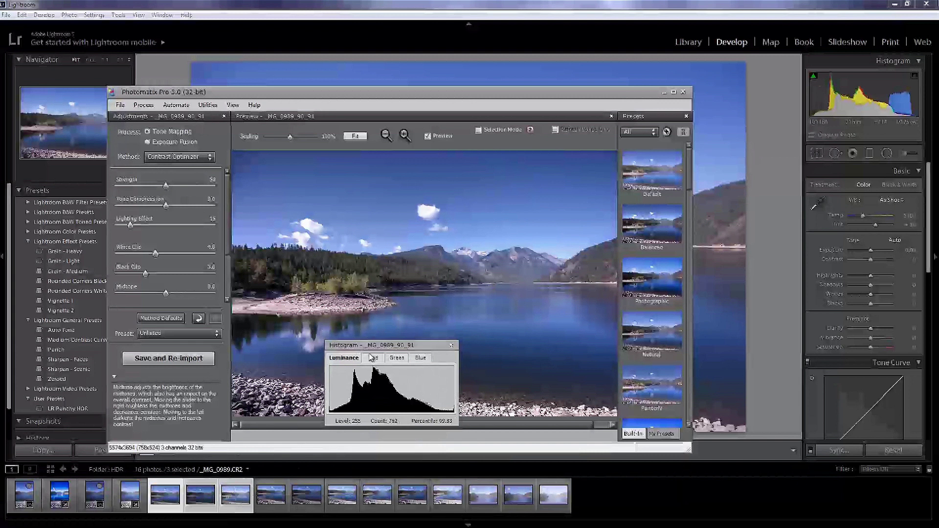
click(374, 358)
click(397, 358)
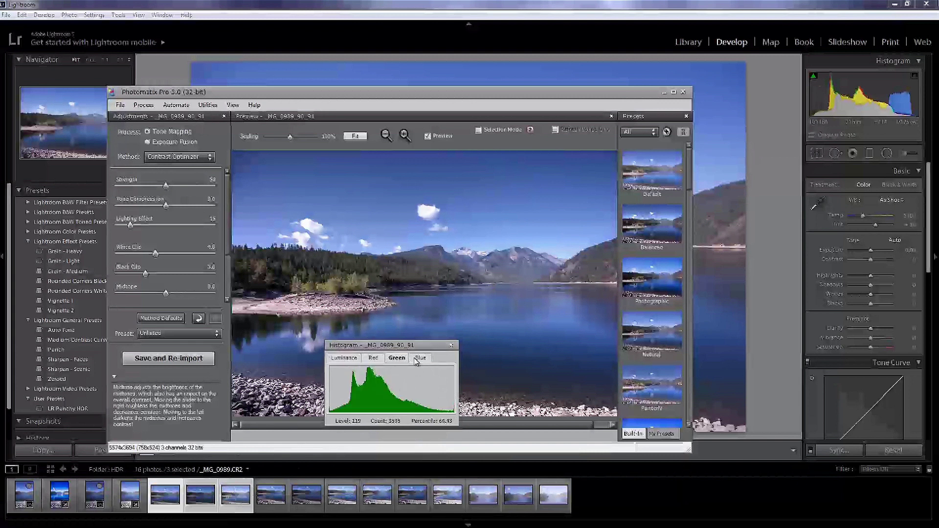
click(420, 358)
click(397, 358)
click(373, 358)
drag(418, 345, 97, 17)
click(27, 34)
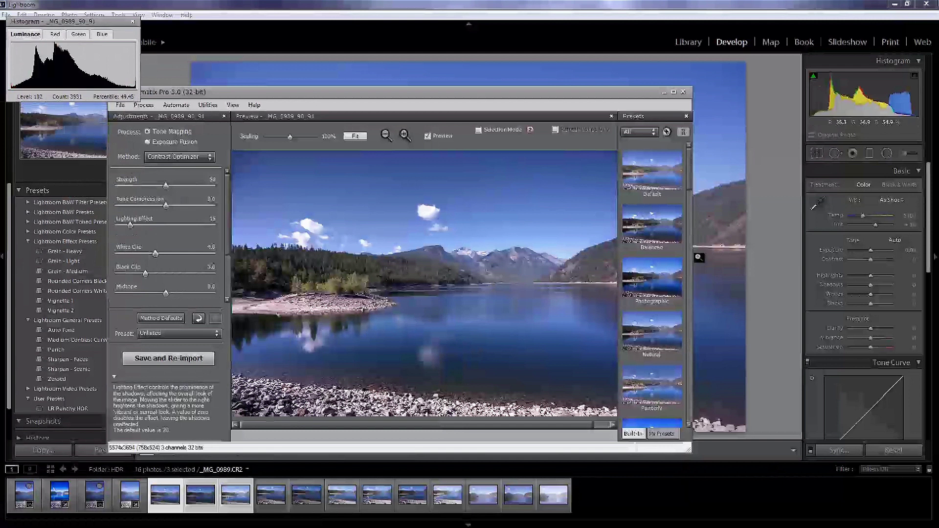
drag(688, 172, 687, 237)
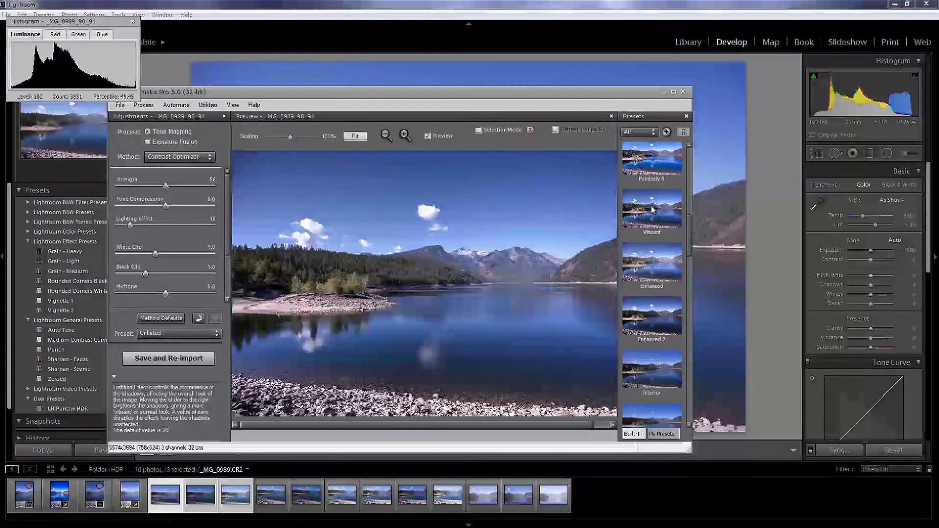
click(652, 262)
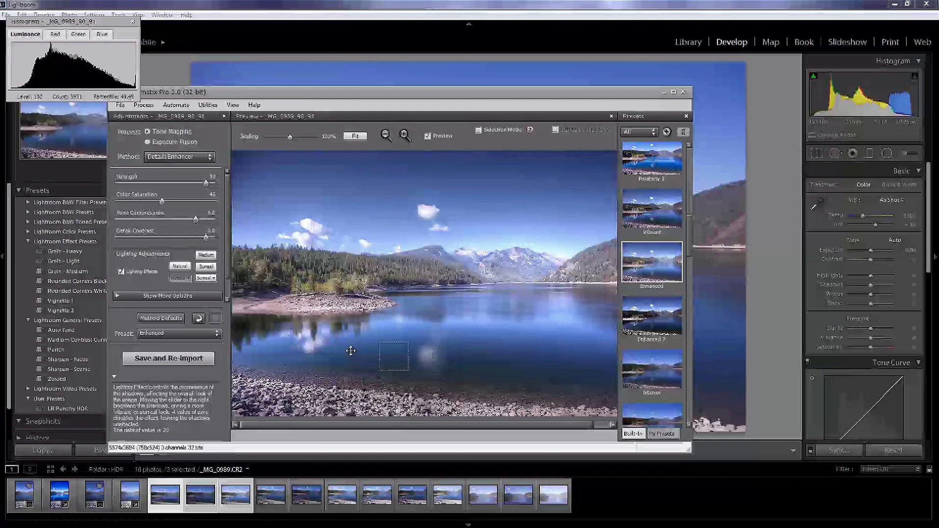
Inspect the water detail, then try the Interior, Deep and Surreal presets.
click(428, 356)
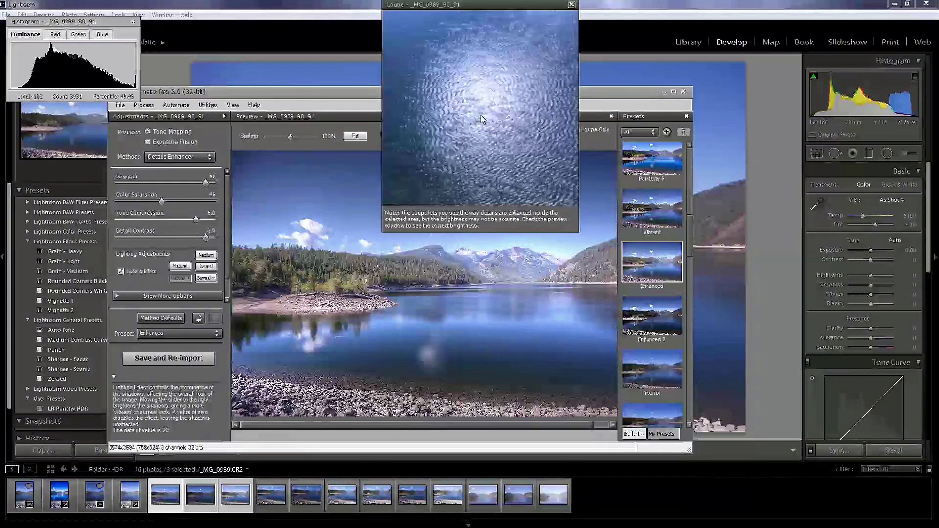
click(571, 4)
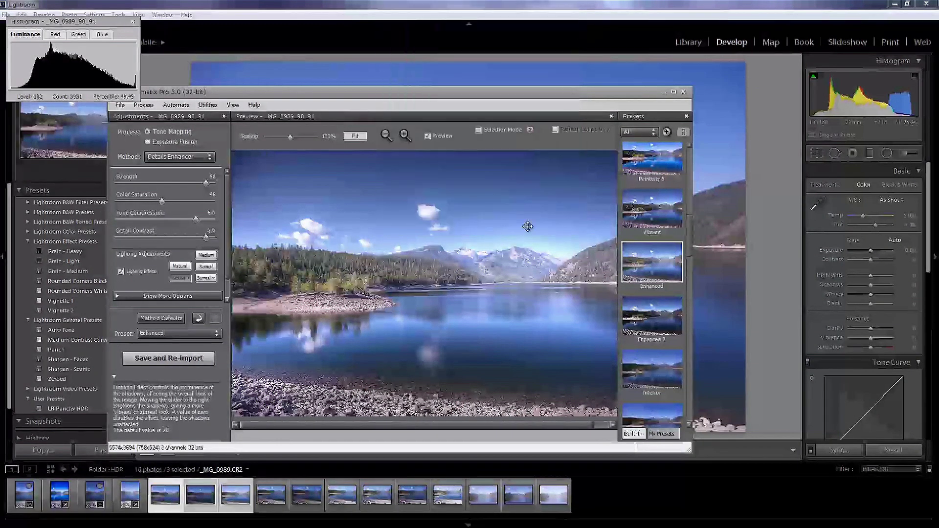
click(655, 372)
scroll(692, 245, down, 3)
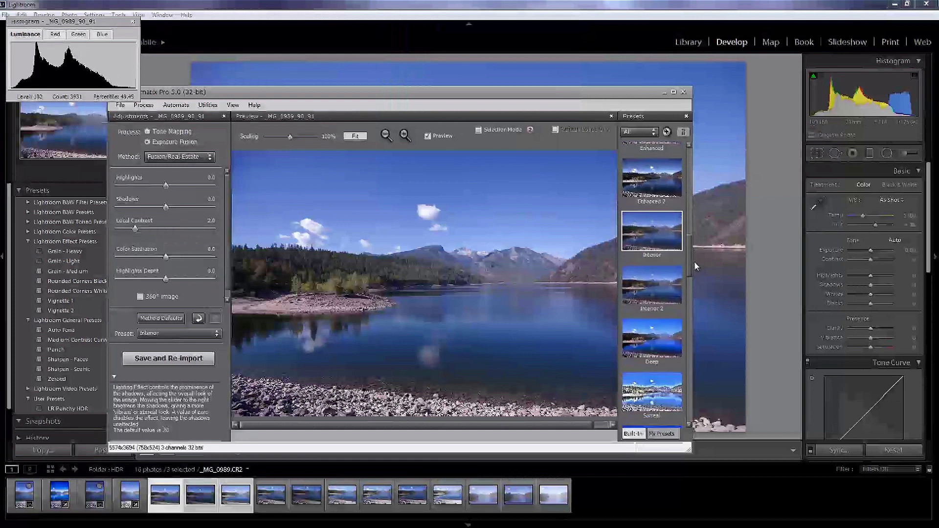
scroll(695, 262, down, 1)
click(665, 321)
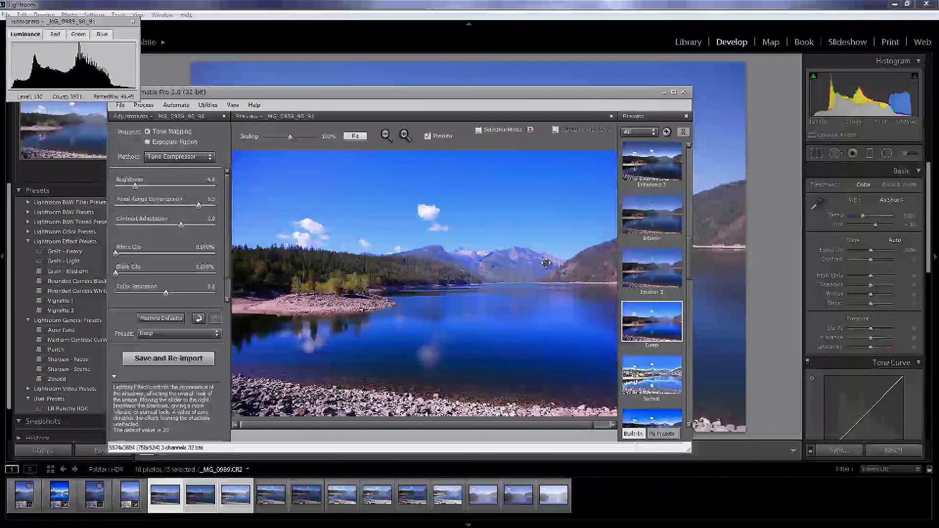
click(653, 381)
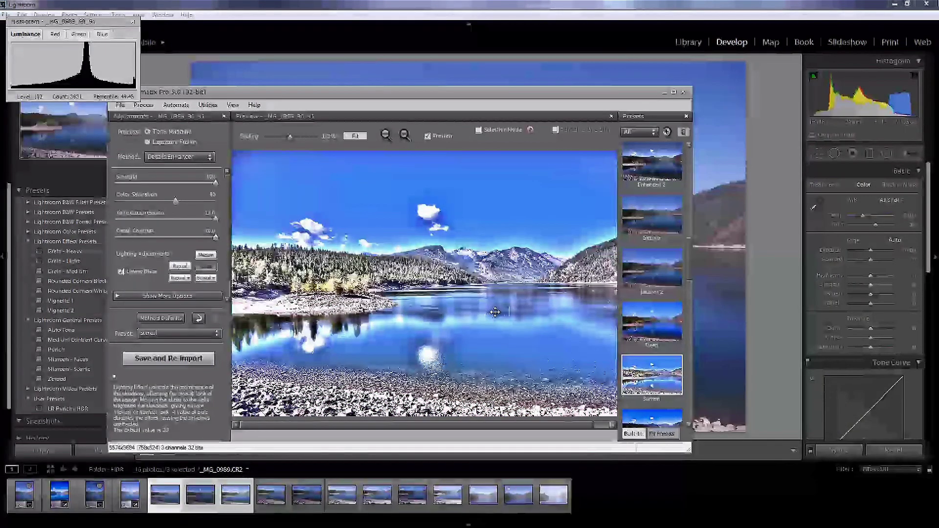
Try the Surreal 2, Monochrome and Monochrome 2 presets.
drag(689, 268, 692, 291)
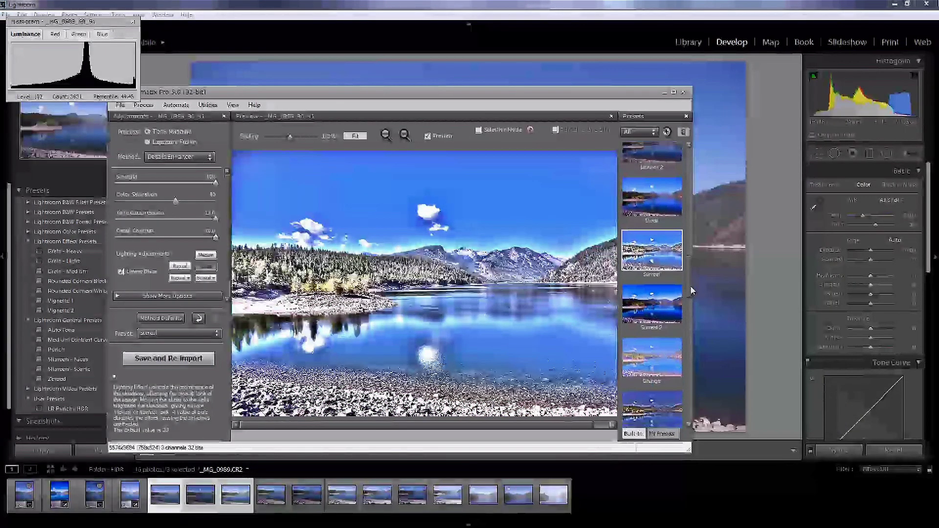
scroll(683, 294, down, 2)
click(664, 252)
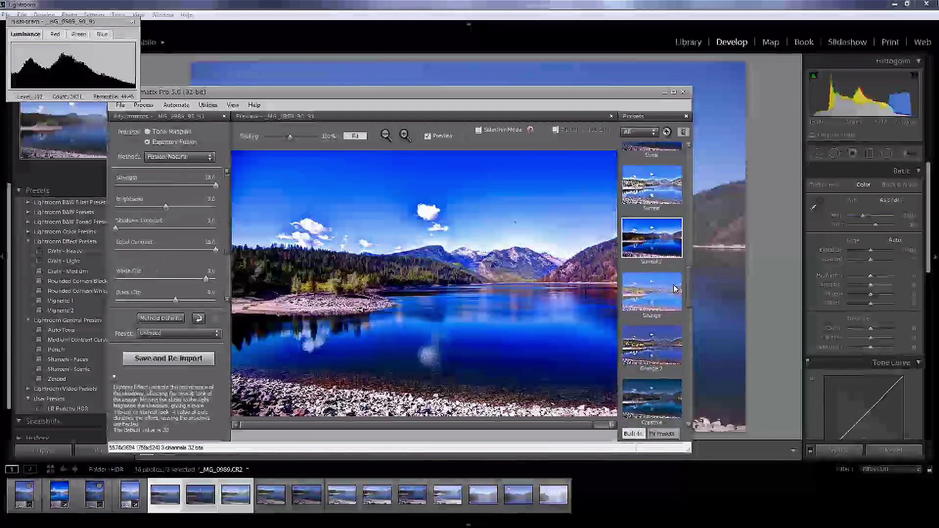
drag(685, 295, 681, 358)
click(663, 331)
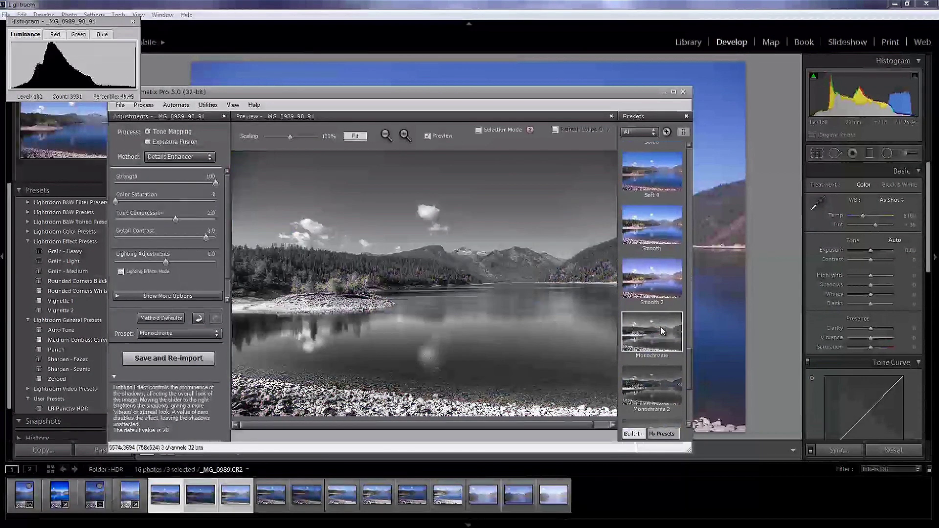
click(661, 379)
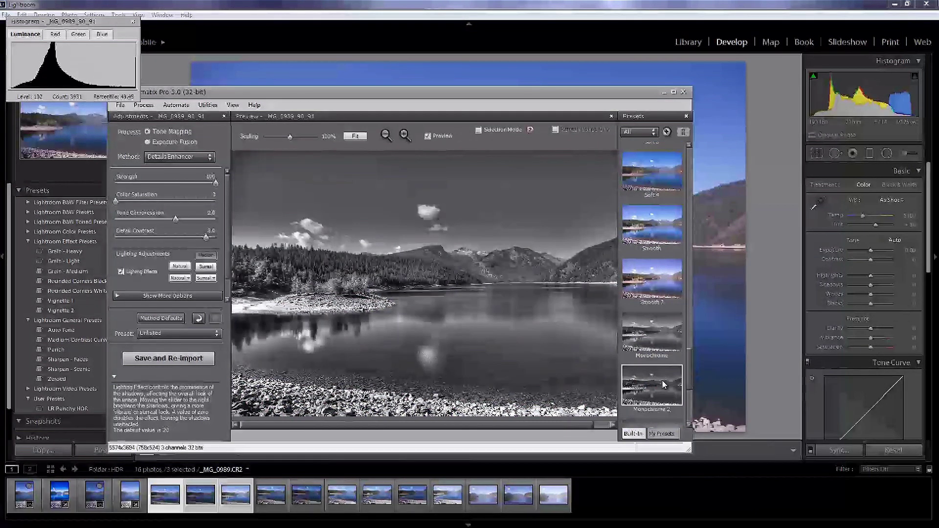
Apply Balanced, test the Details Enhancer method, and settle back on the Balanced preset.
drag(685, 371, 684, 162)
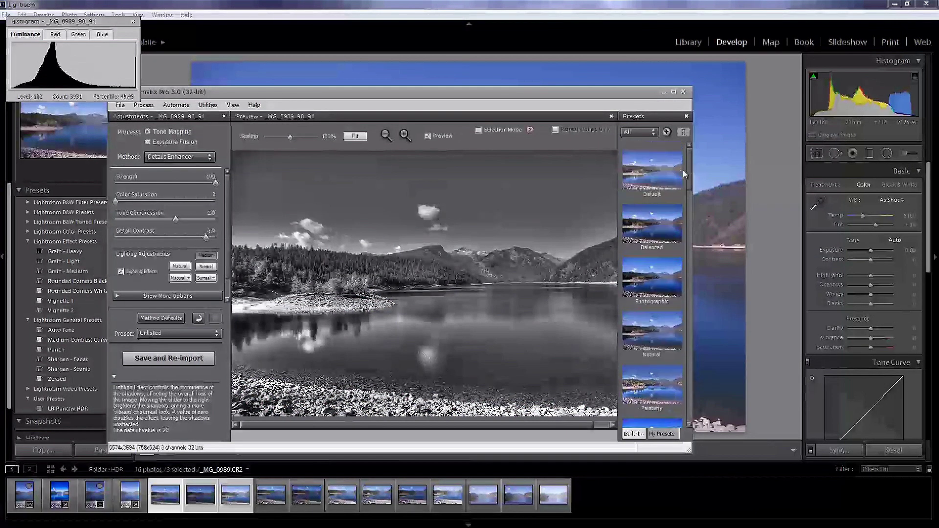
click(653, 223)
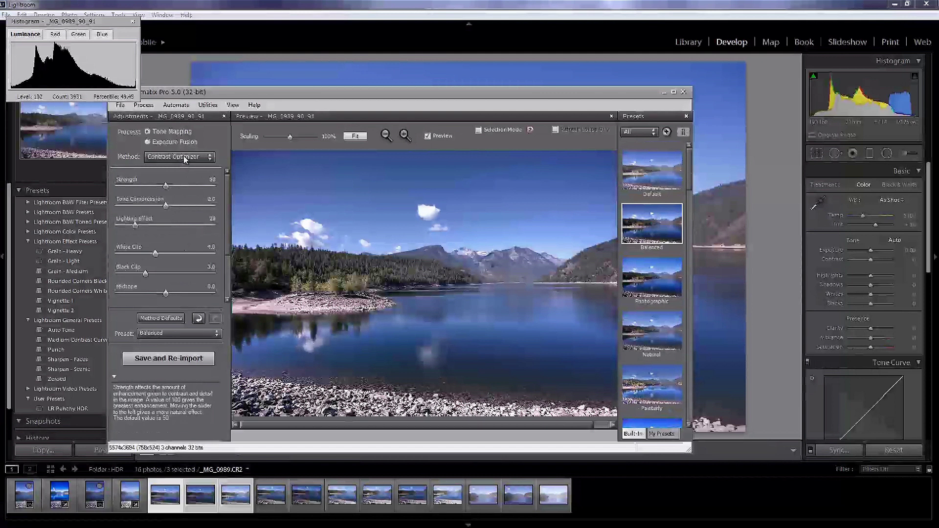
click(182, 157)
click(169, 167)
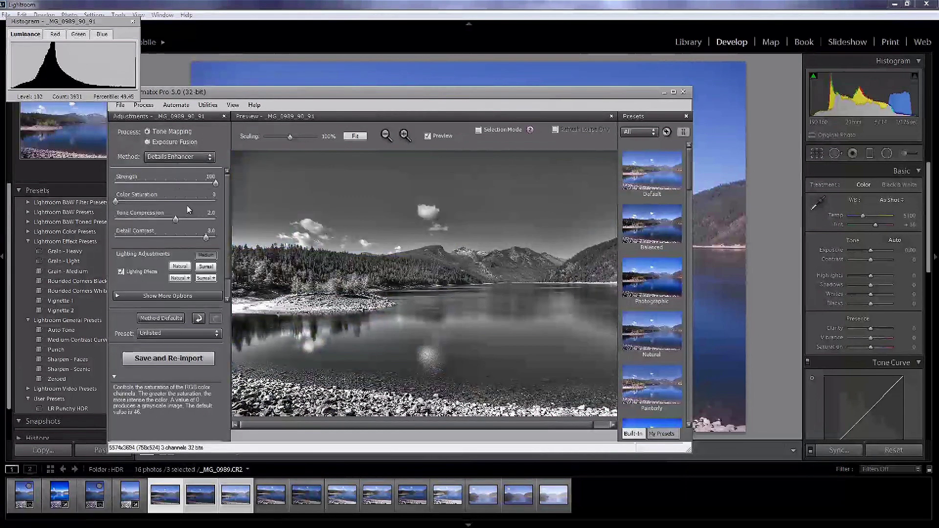
click(653, 224)
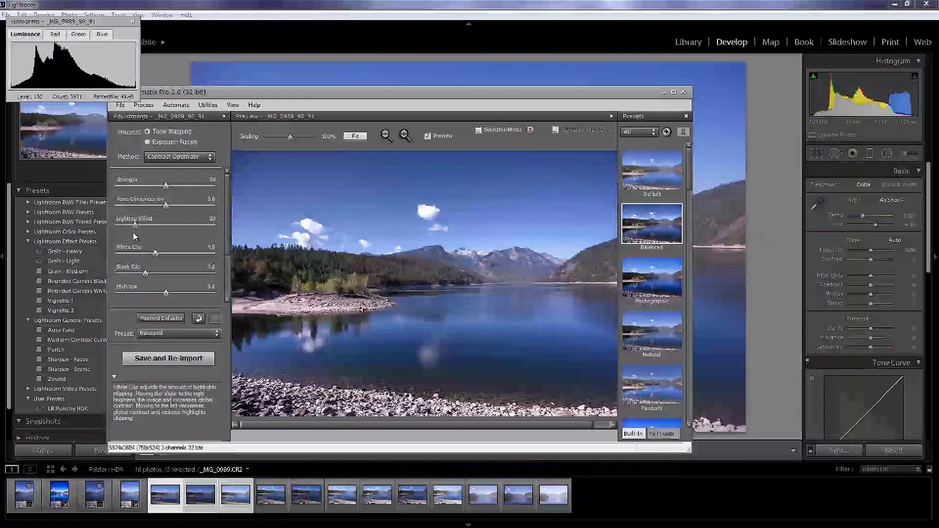
Raise Strength to 78 and Tone Compression to 4.0.
click(179, 186)
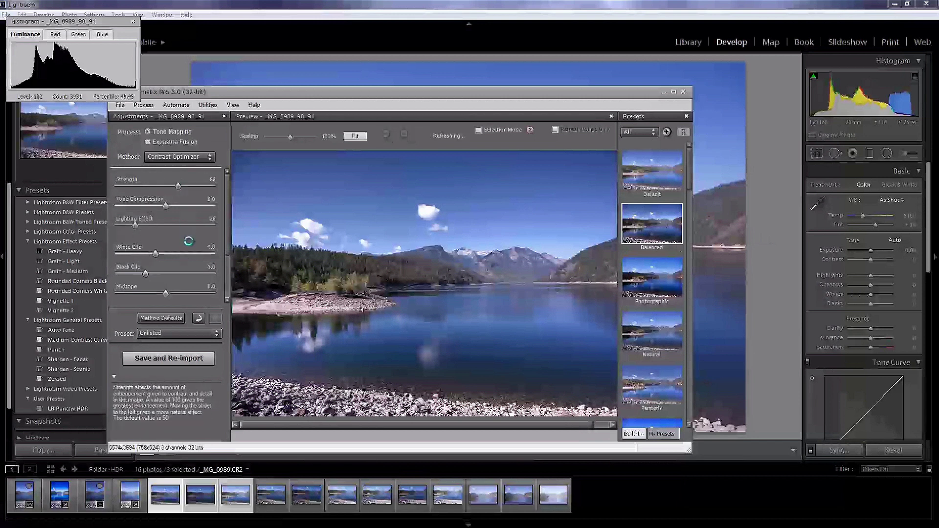
click(151, 206)
click(191, 206)
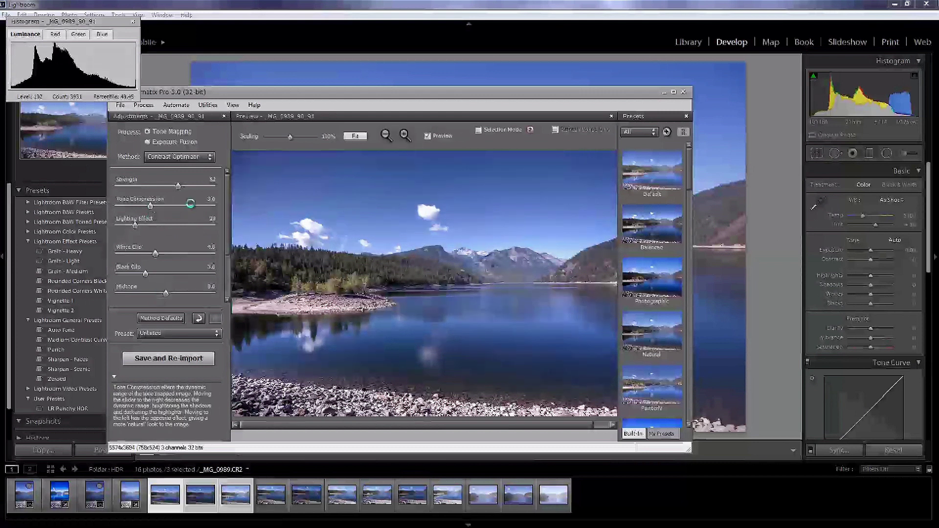
click(194, 186)
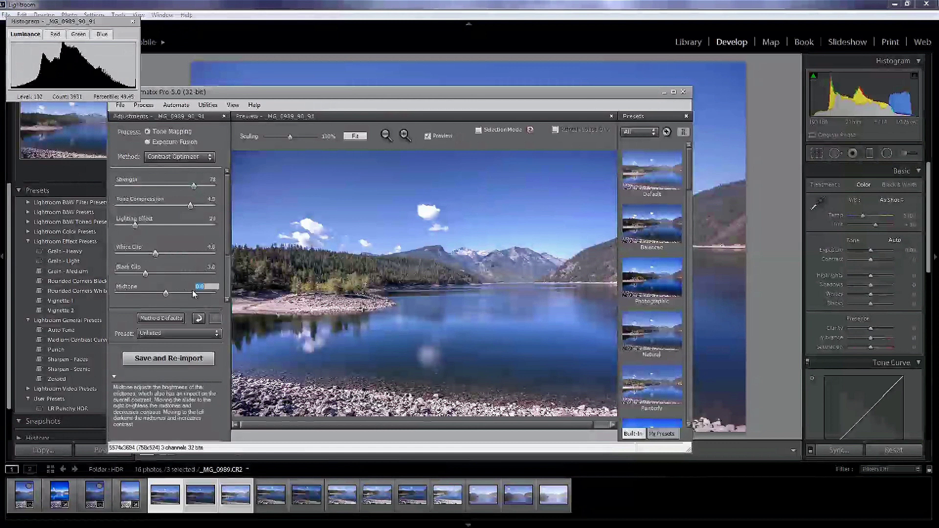
Darken the midtones, set Black Clip 4.2, Color Temperature about 6.7 and Color Saturation 1.6.
mouse_move(167, 293)
mouse_down()
mouse_move(137, 291)
mouse_move(159, 294)
mouse_up()
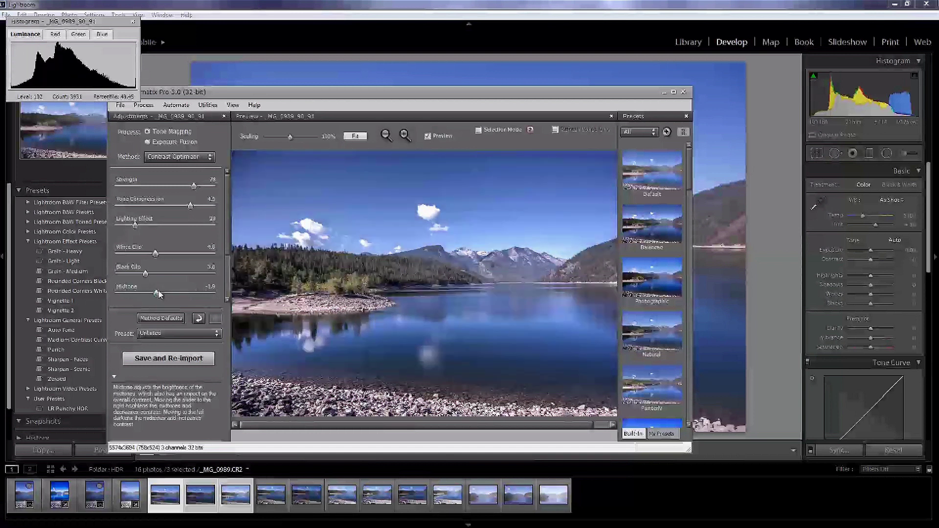
drag(147, 277, 158, 274)
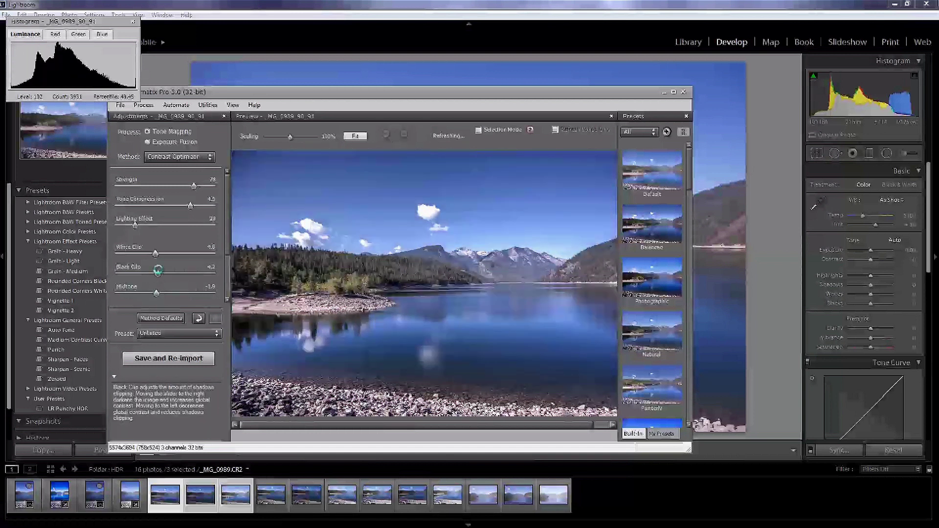
scroll(228, 248, down, 3)
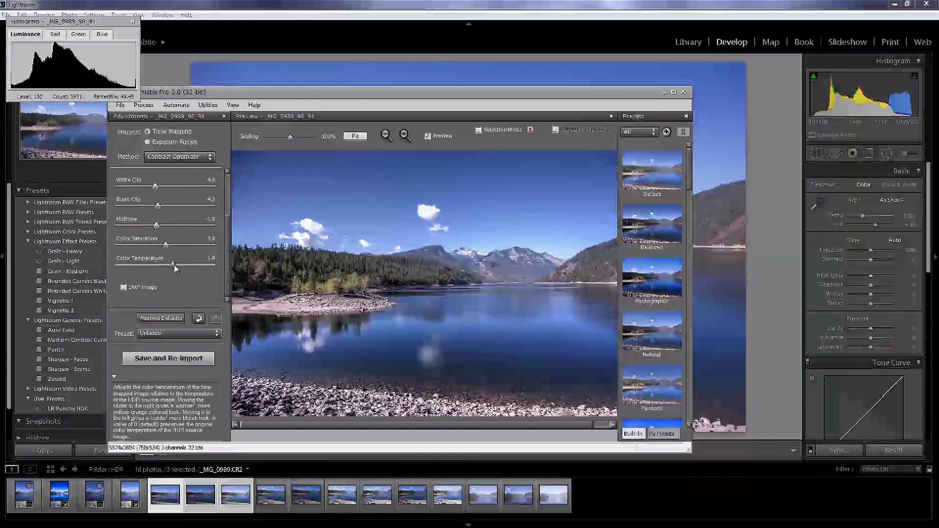
drag(183, 265, 214, 270)
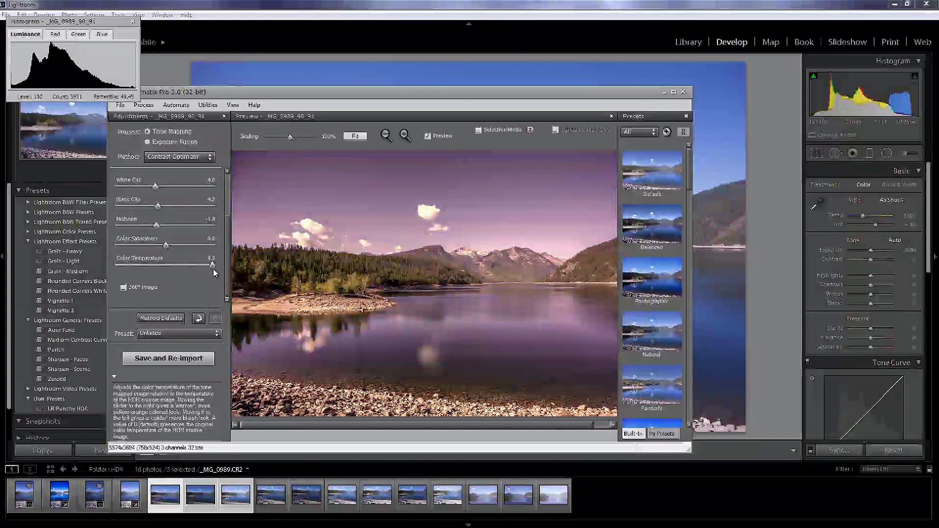
drag(212, 266, 200, 266)
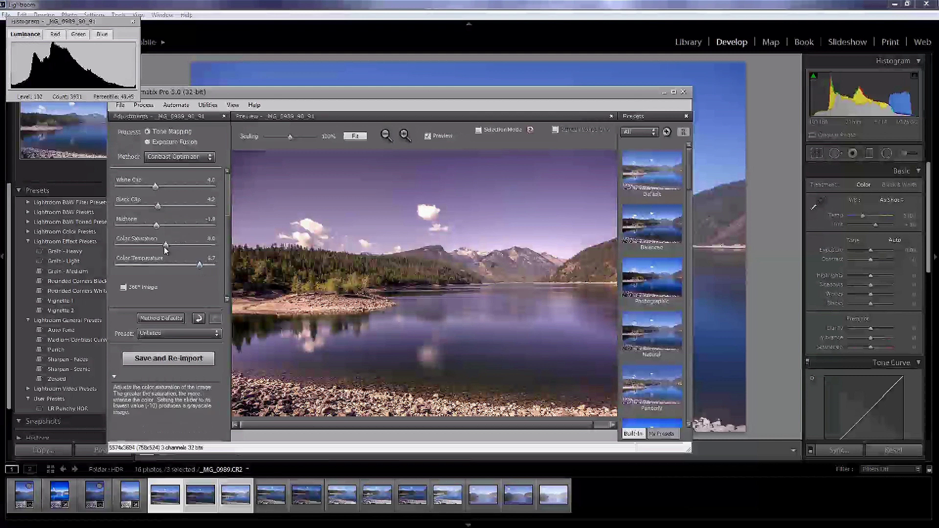
drag(165, 248, 146, 246)
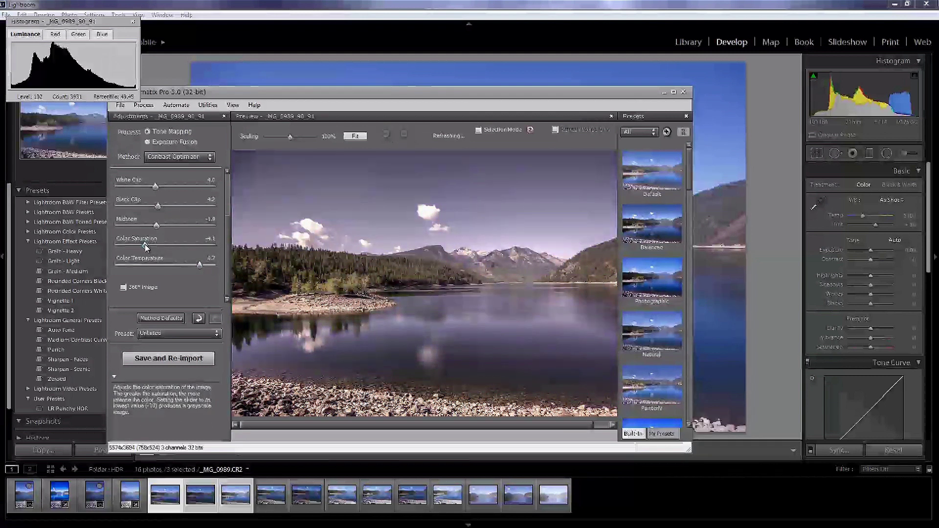
drag(147, 247, 191, 249)
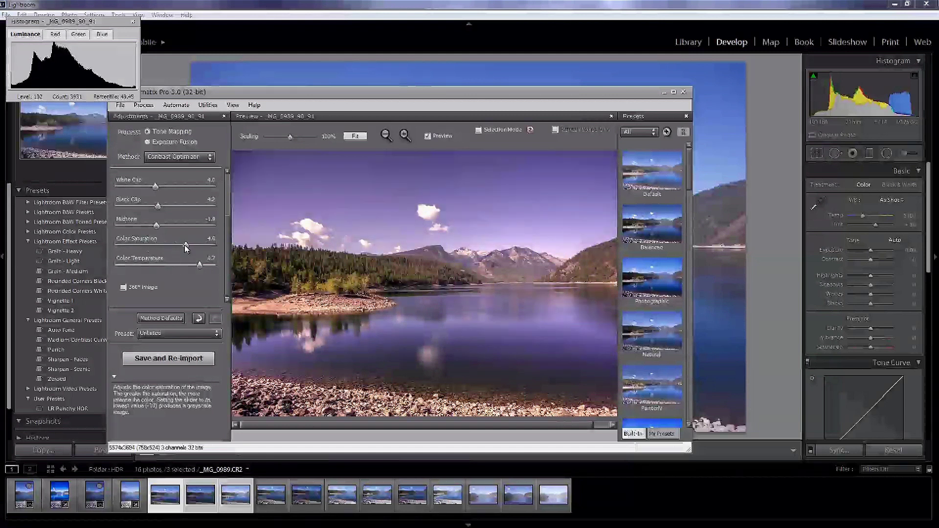
drag(200, 265, 193, 265)
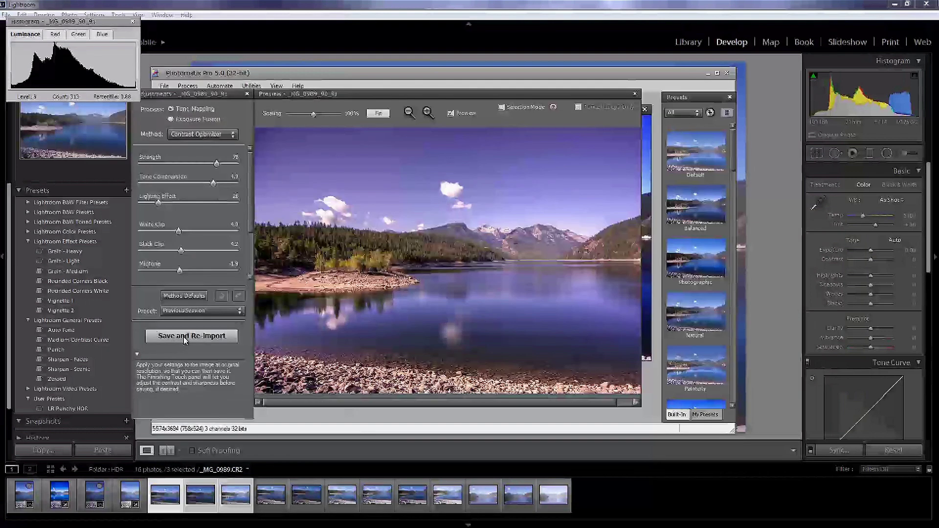
Save and re-import the tone-mapped image, then open _MG_0989_90_91.tif in Lightroom.
click(184, 336)
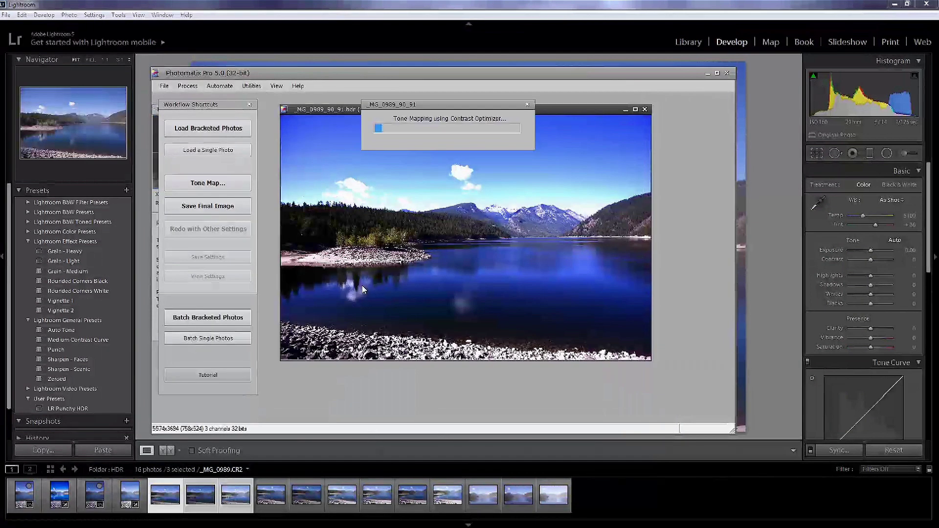
click(644, 110)
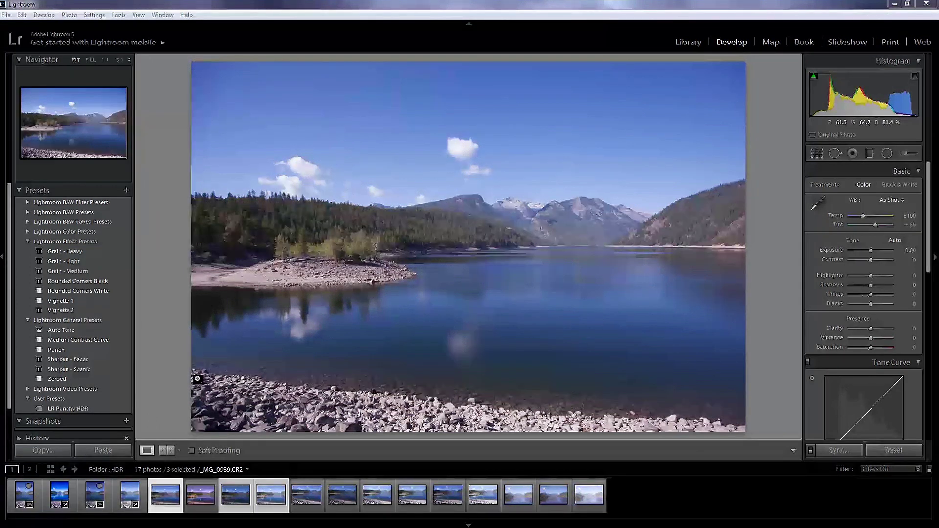
click(196, 490)
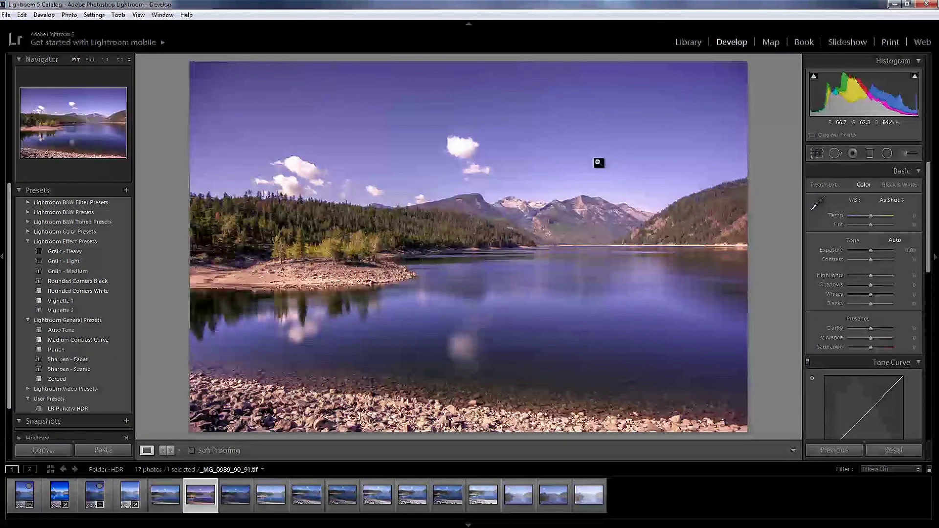
Heal a dust speck high in the sky and two spots on the lake, deleting one misplaced heal.
key(j)
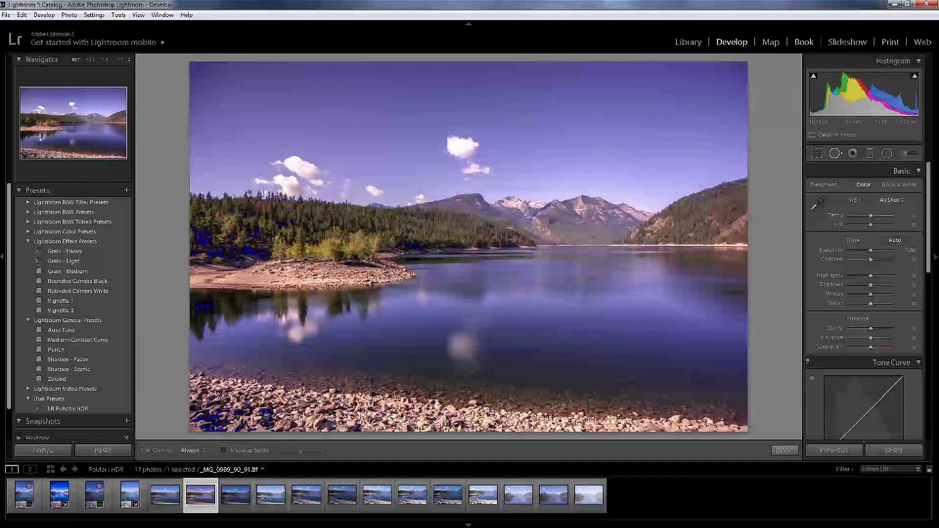
click(836, 154)
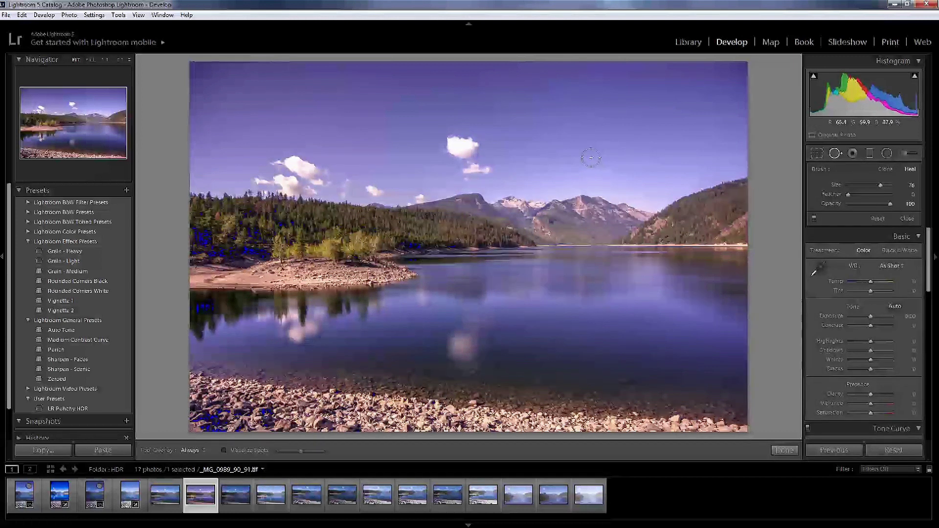
key(j)
click(587, 157)
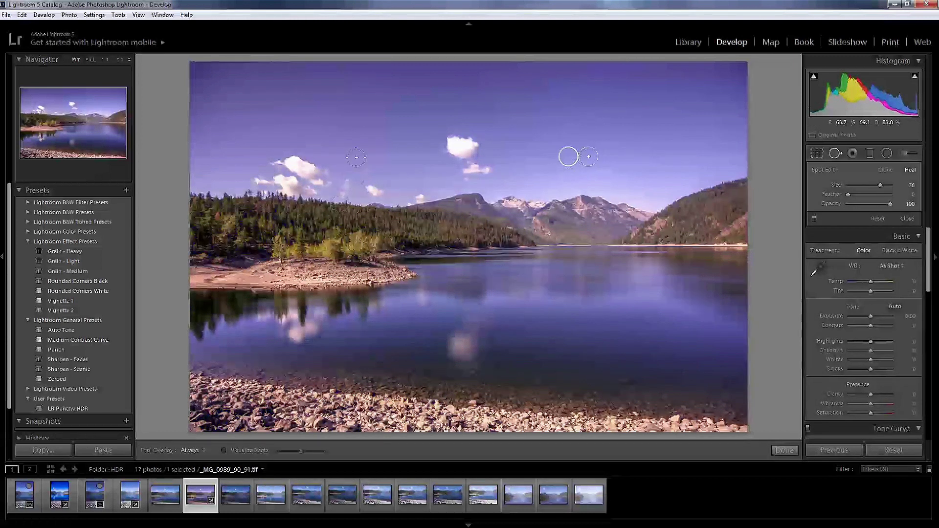
key(Delete)
click(488, 109)
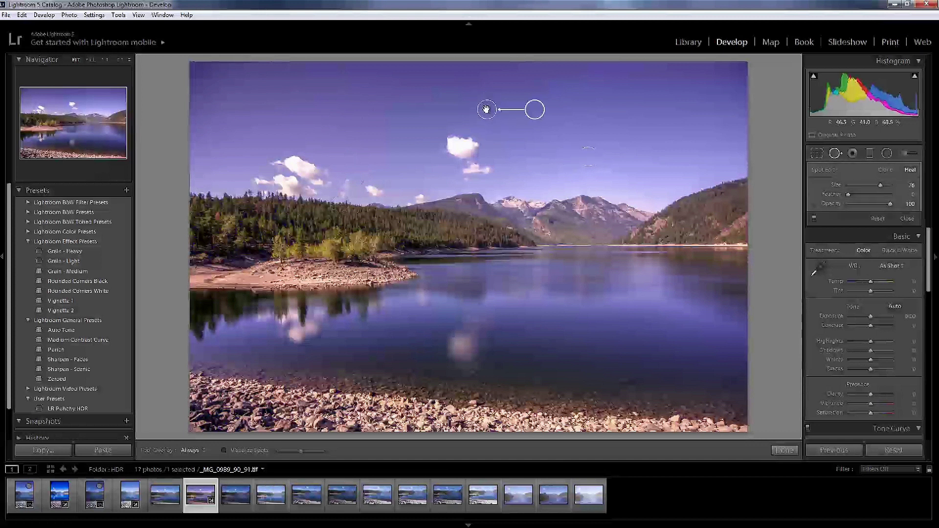
click(634, 334)
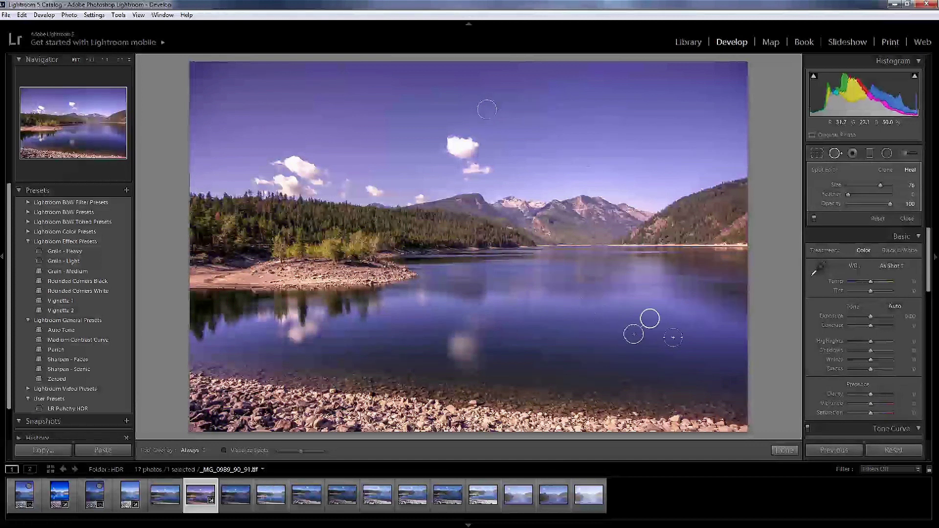
click(684, 325)
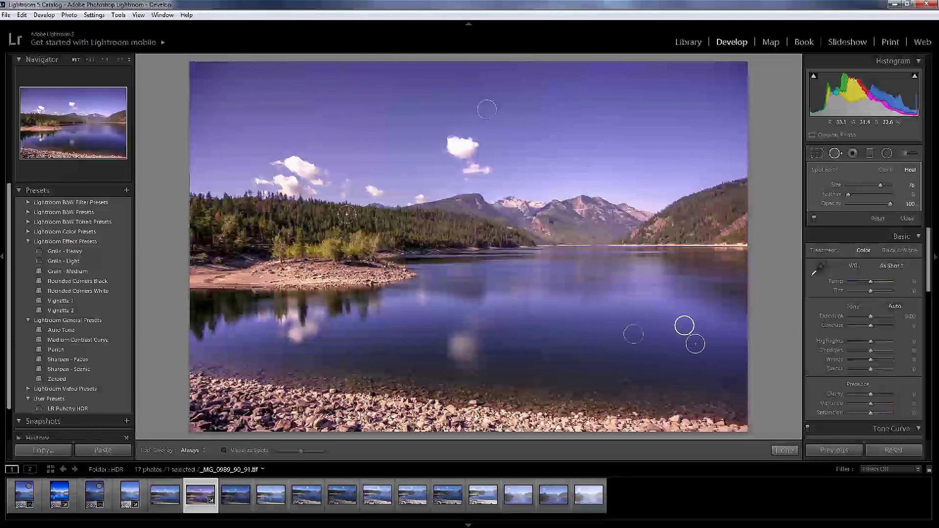